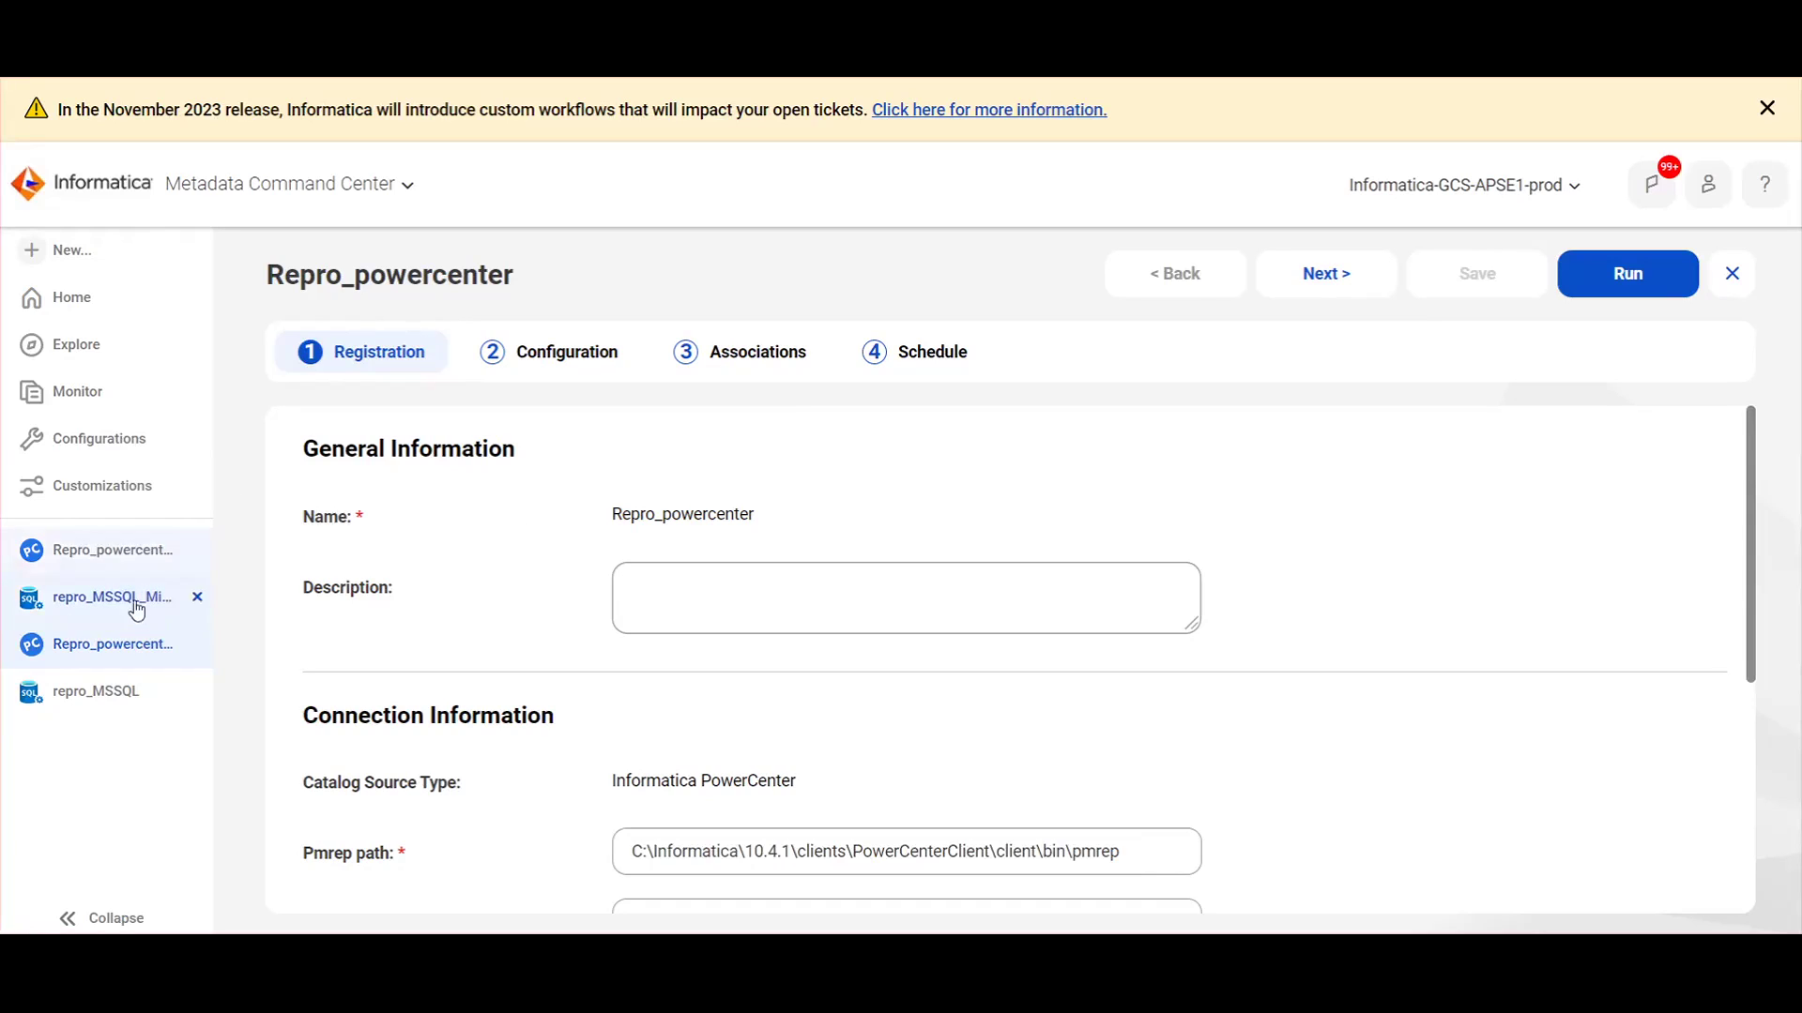
# Copy the catalog source name and search the catalog for 'catalog name :' plus that name.
pyautogui.doubleClick(403, 275)
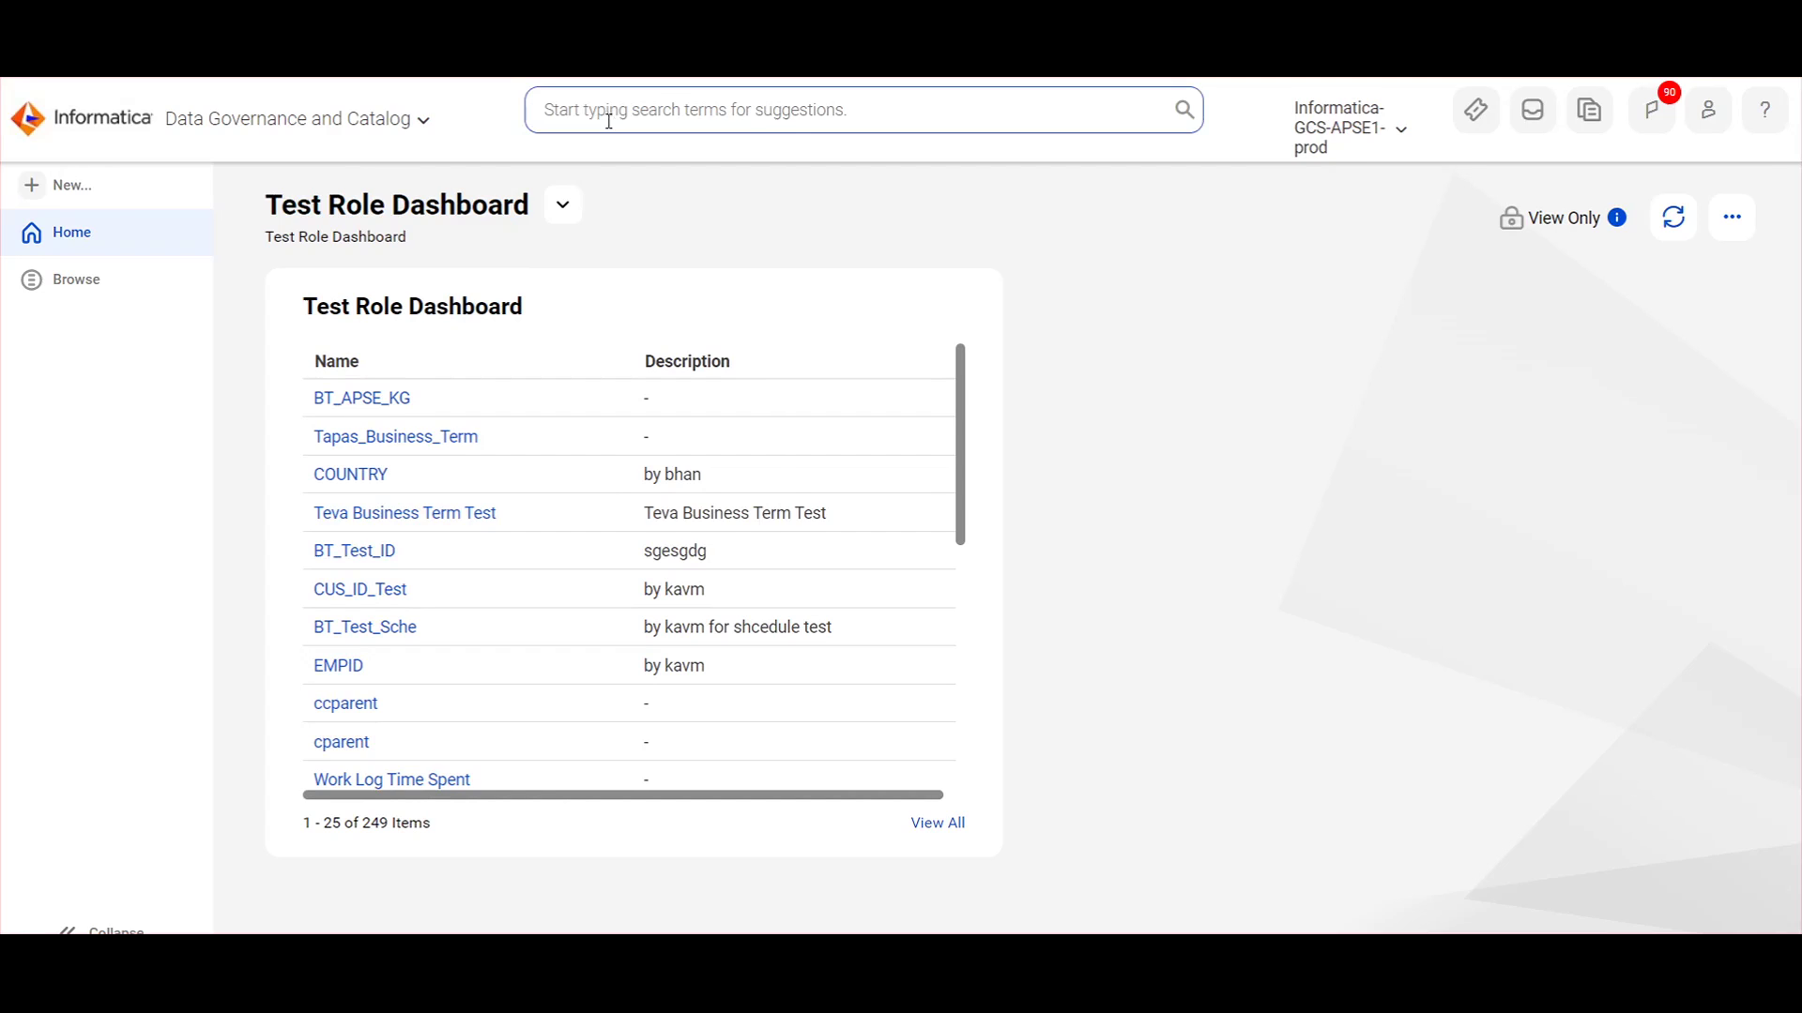
pyautogui.click(608, 111)
pyautogui.write('catalog nam')
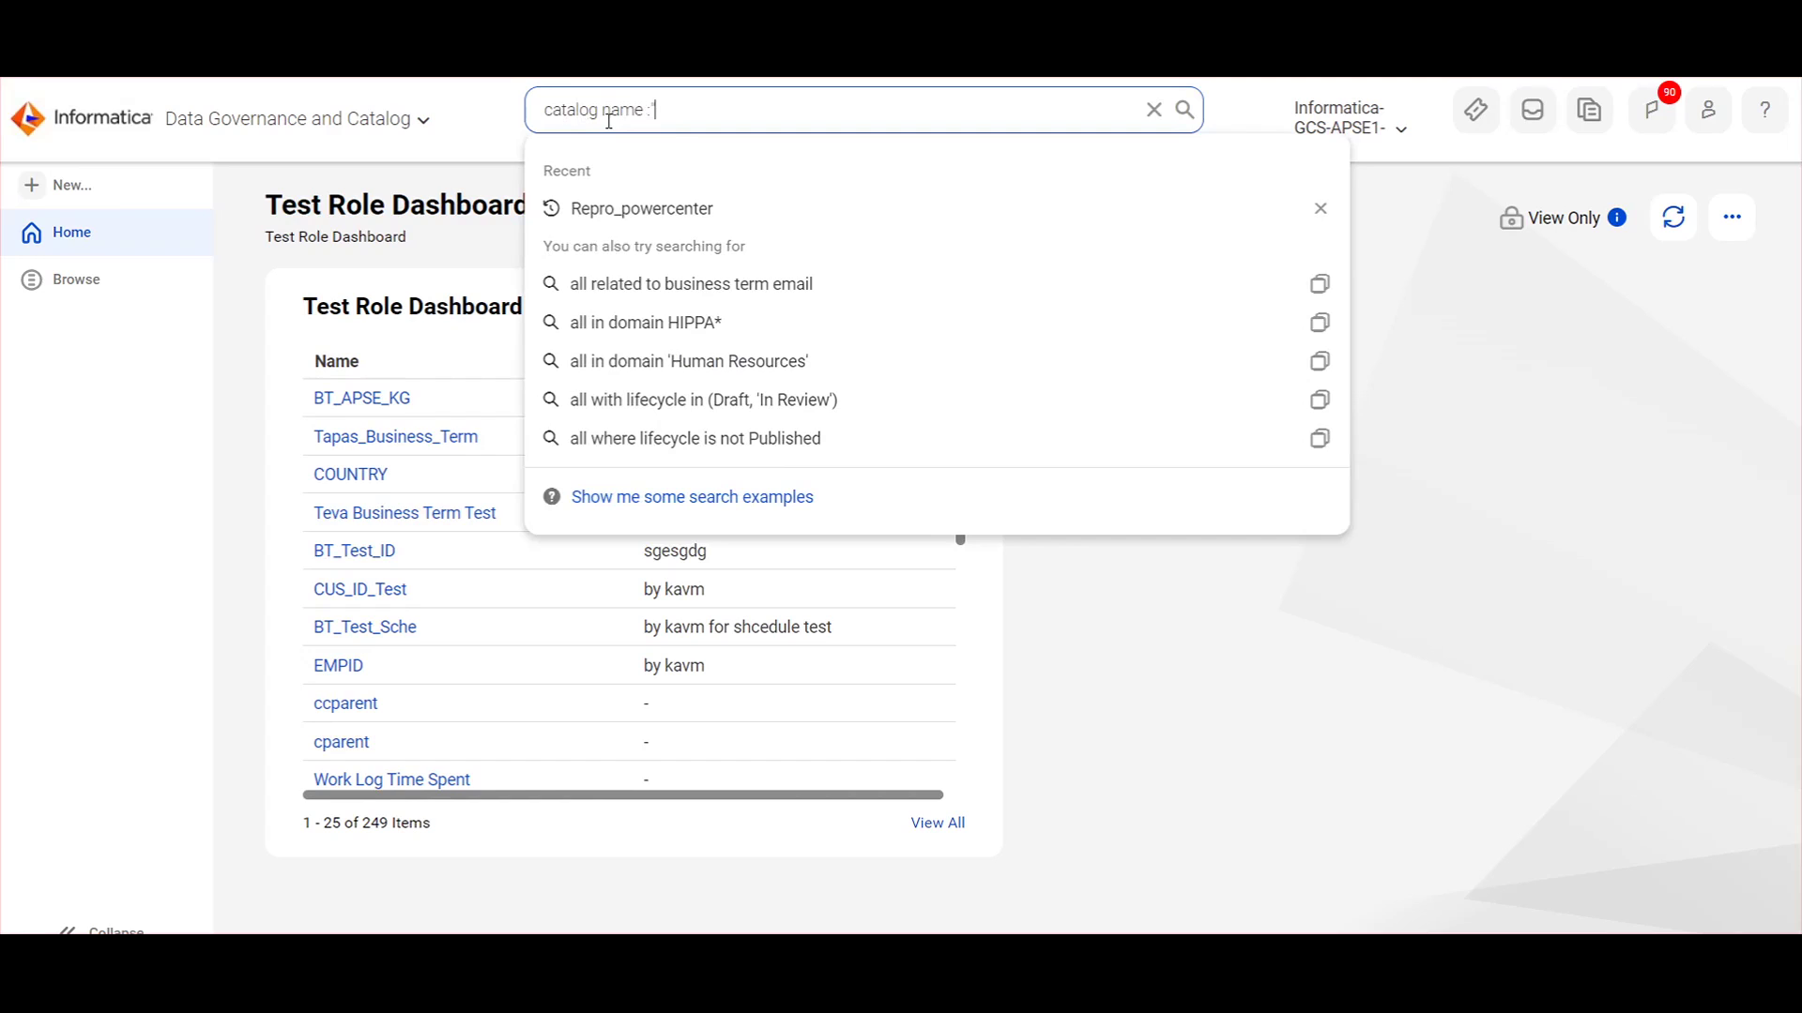
pyautogui.write('e :')
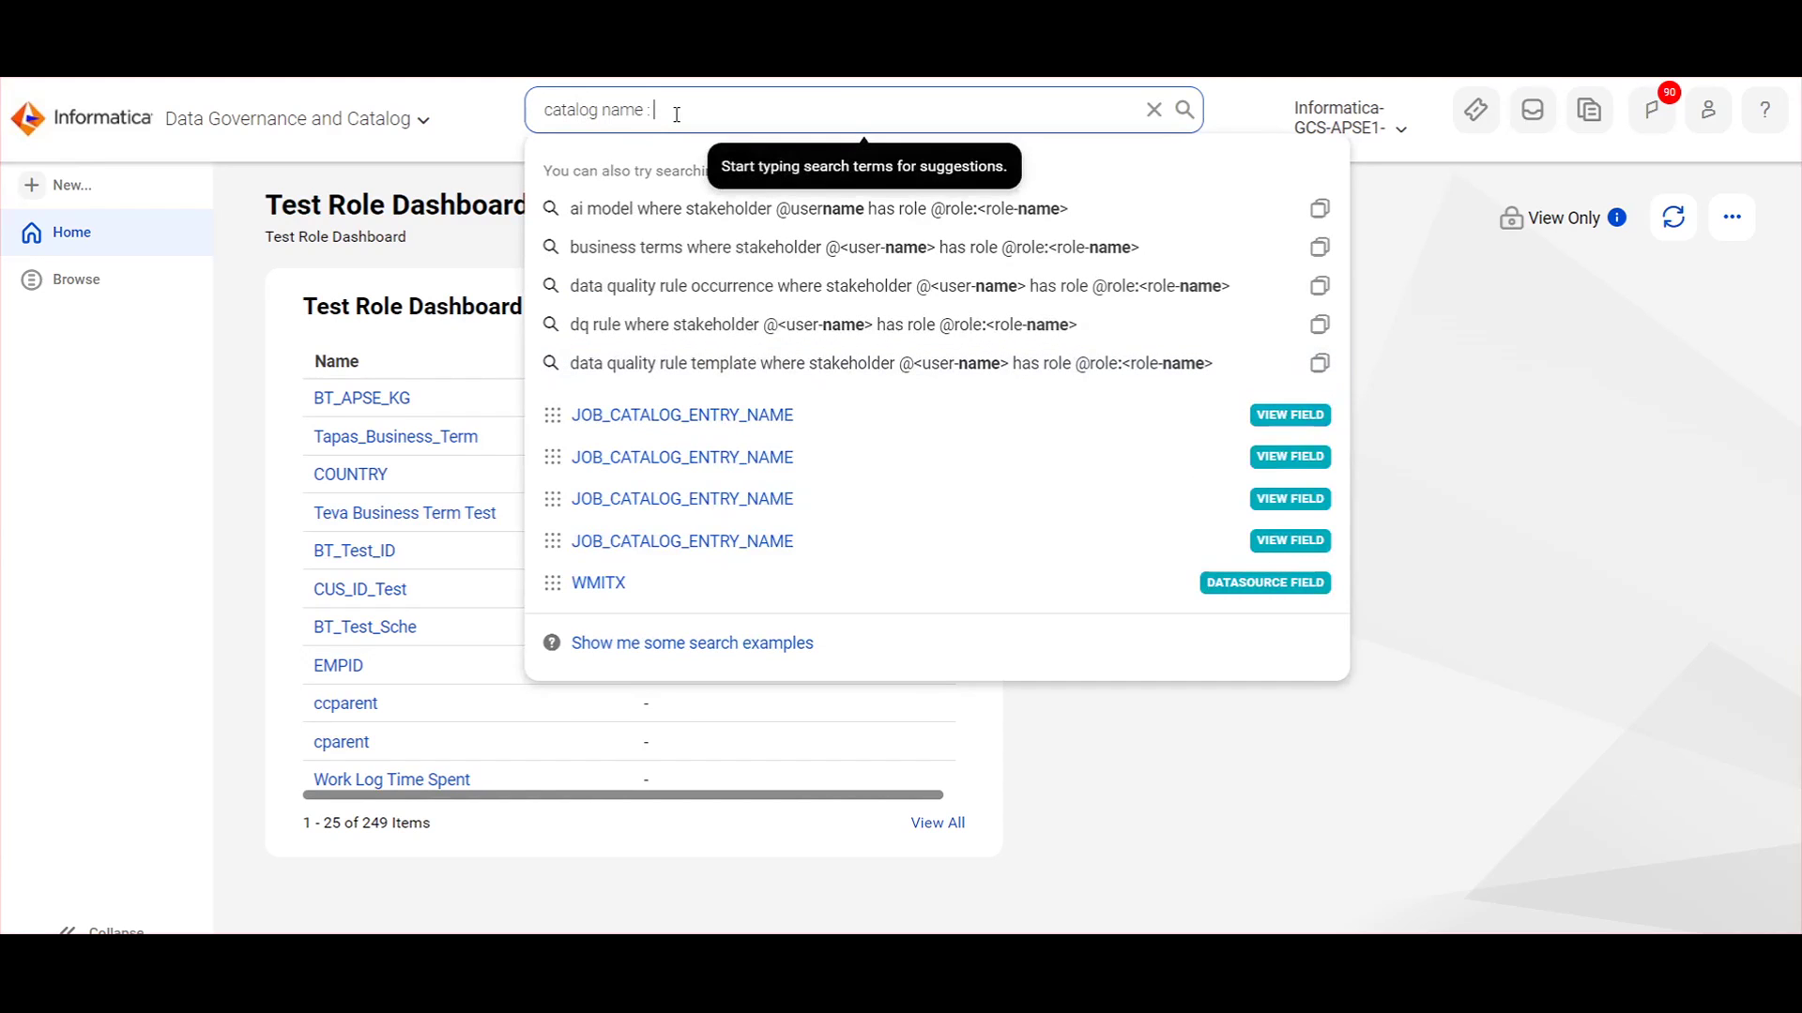
pyautogui.write("'Repro_powercenter'")
pyautogui.press('Return')
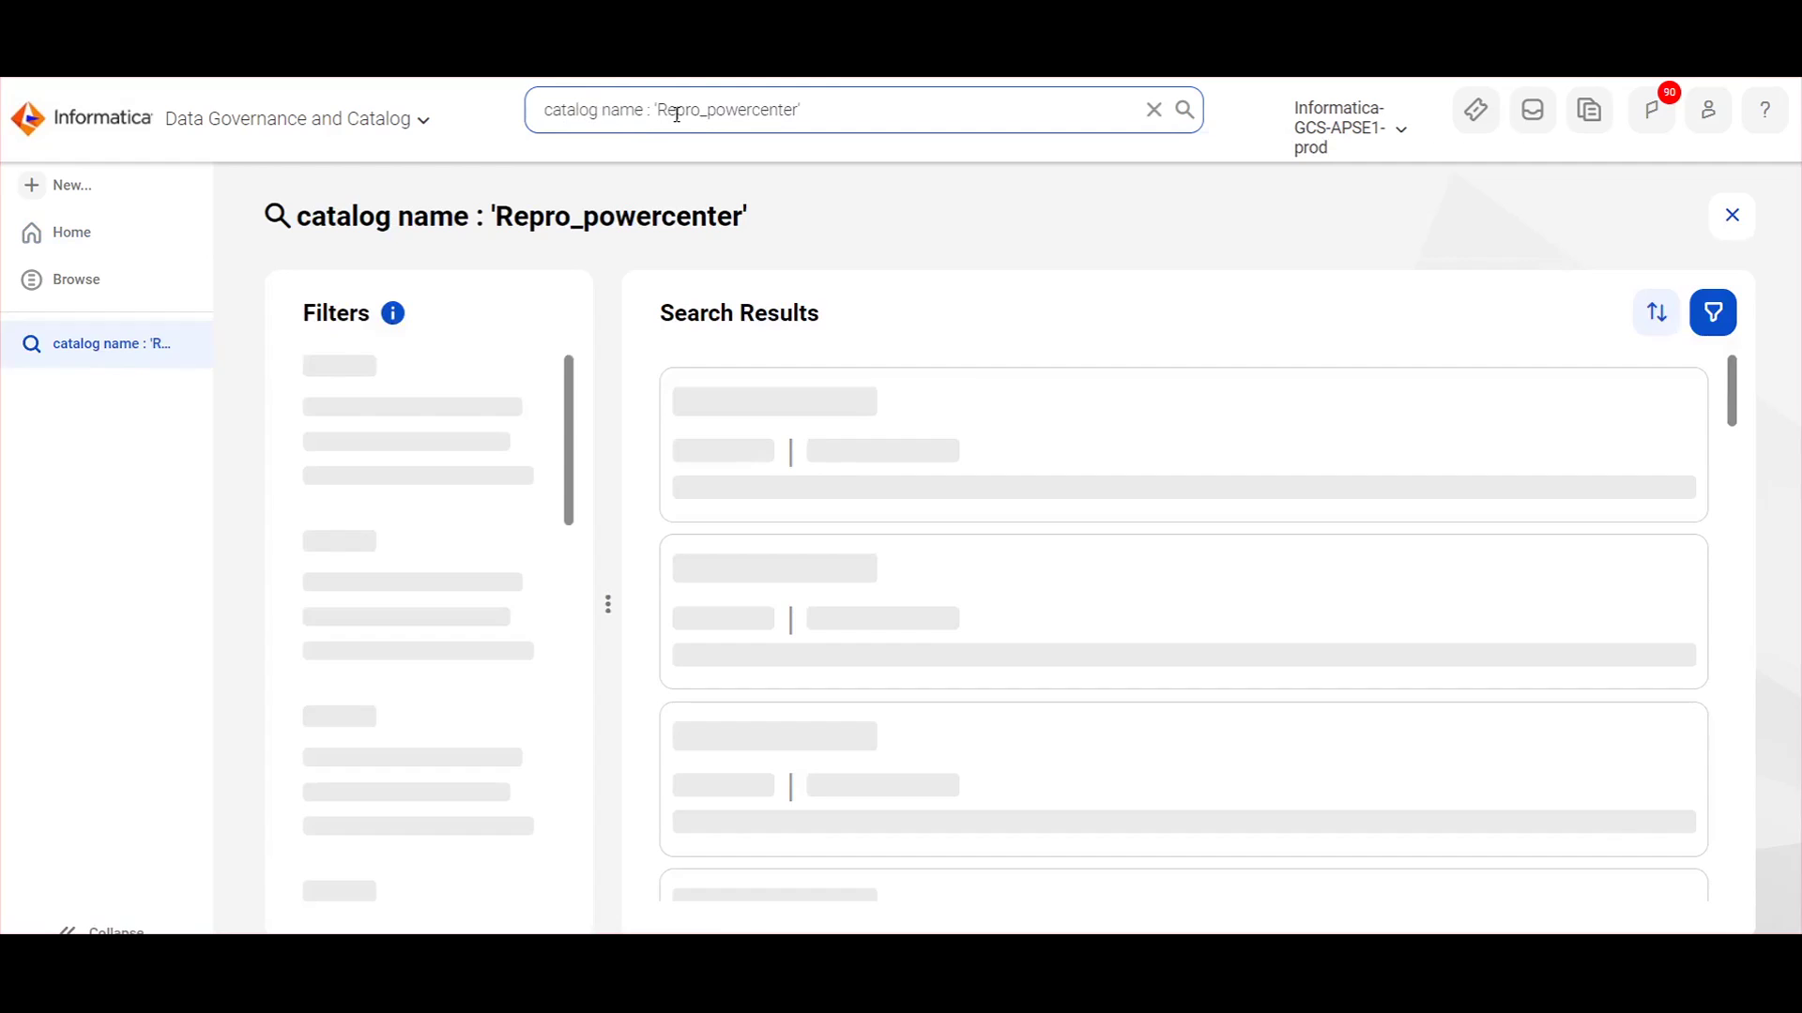
# Trim the query to plain Repro_powercenter and rerun it, listing five catalog sources.
pyautogui.click(652, 115)
pyautogui.press('BackSpace')
pyautogui.press('Return')
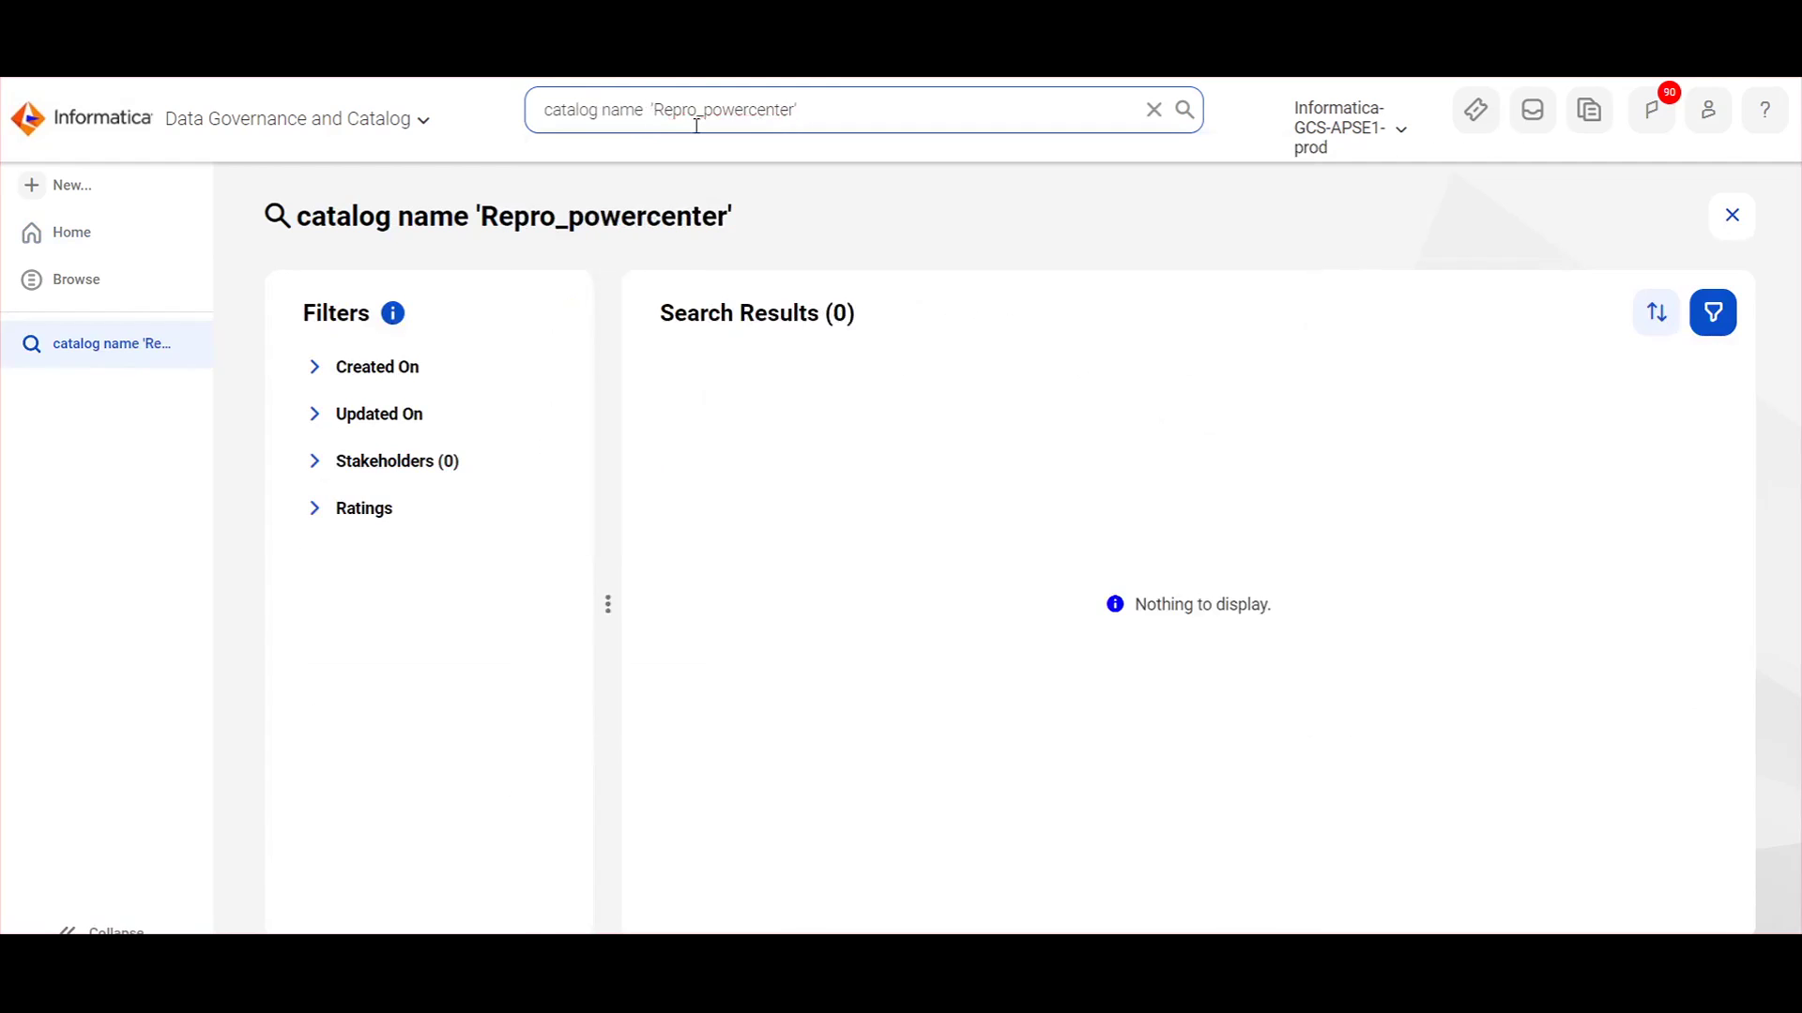
pyautogui.click(647, 114)
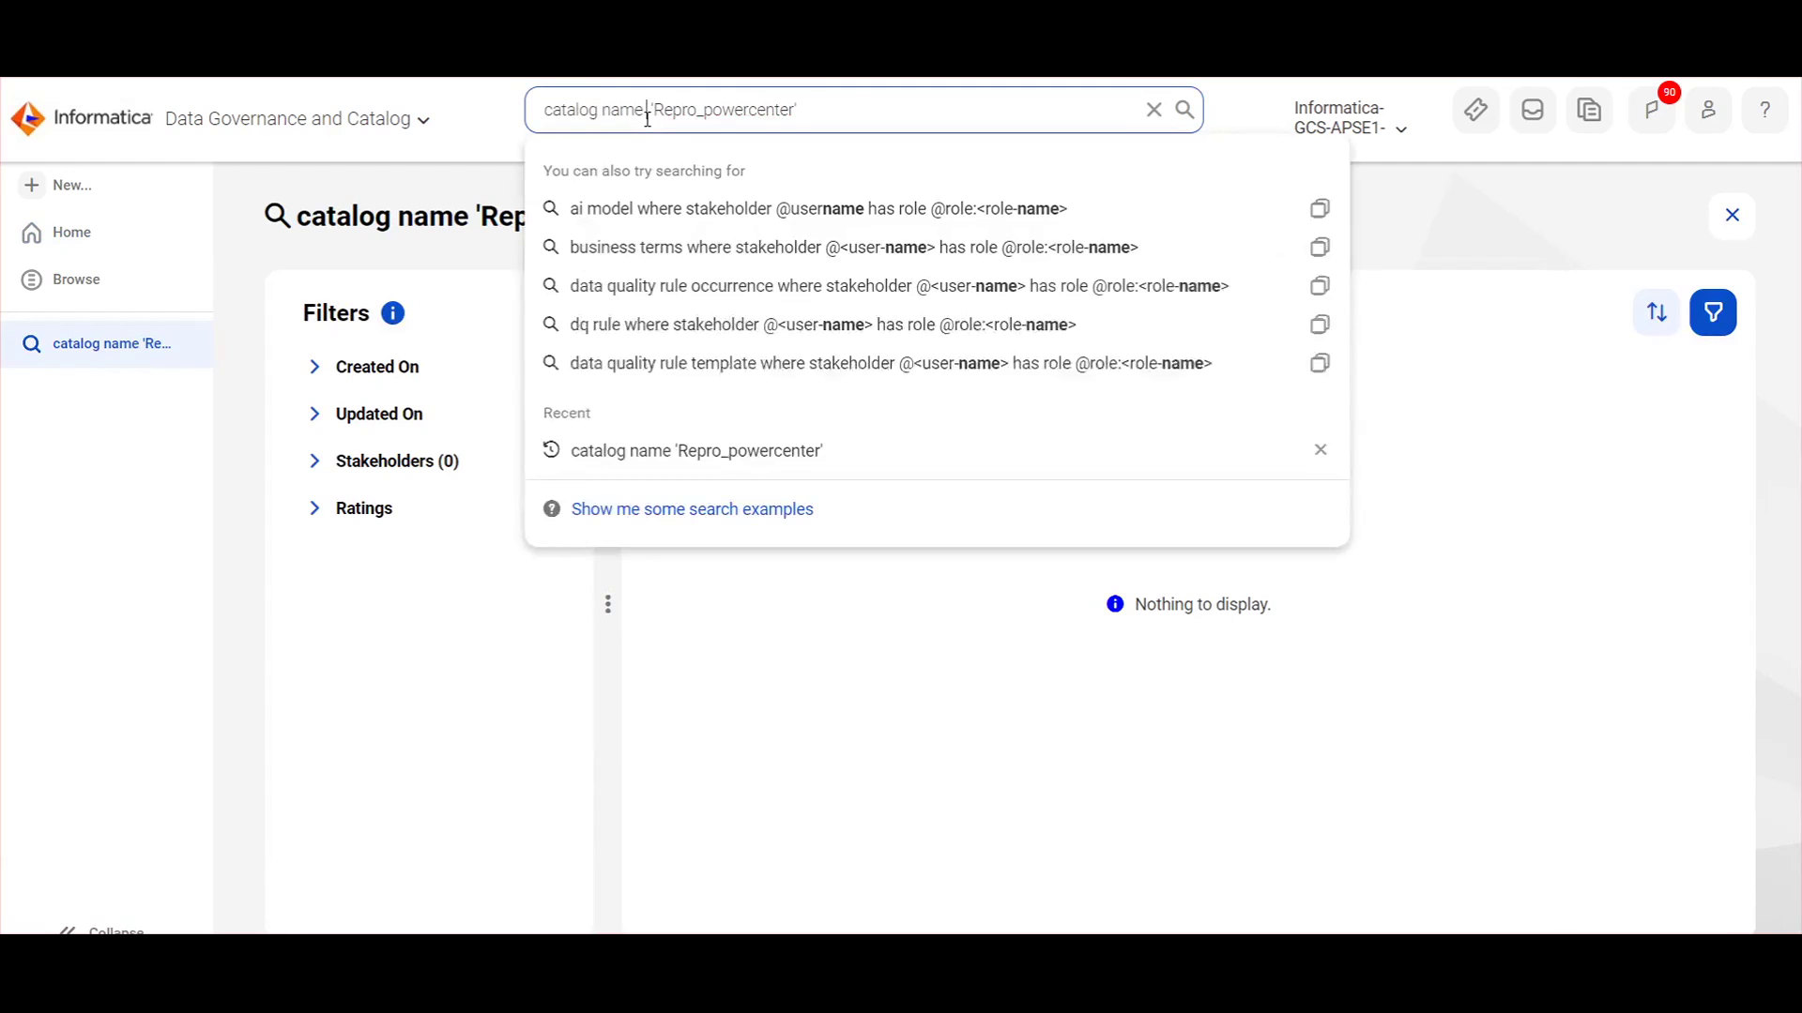
pyautogui.press('BackSpace')
pyautogui.press('Return')
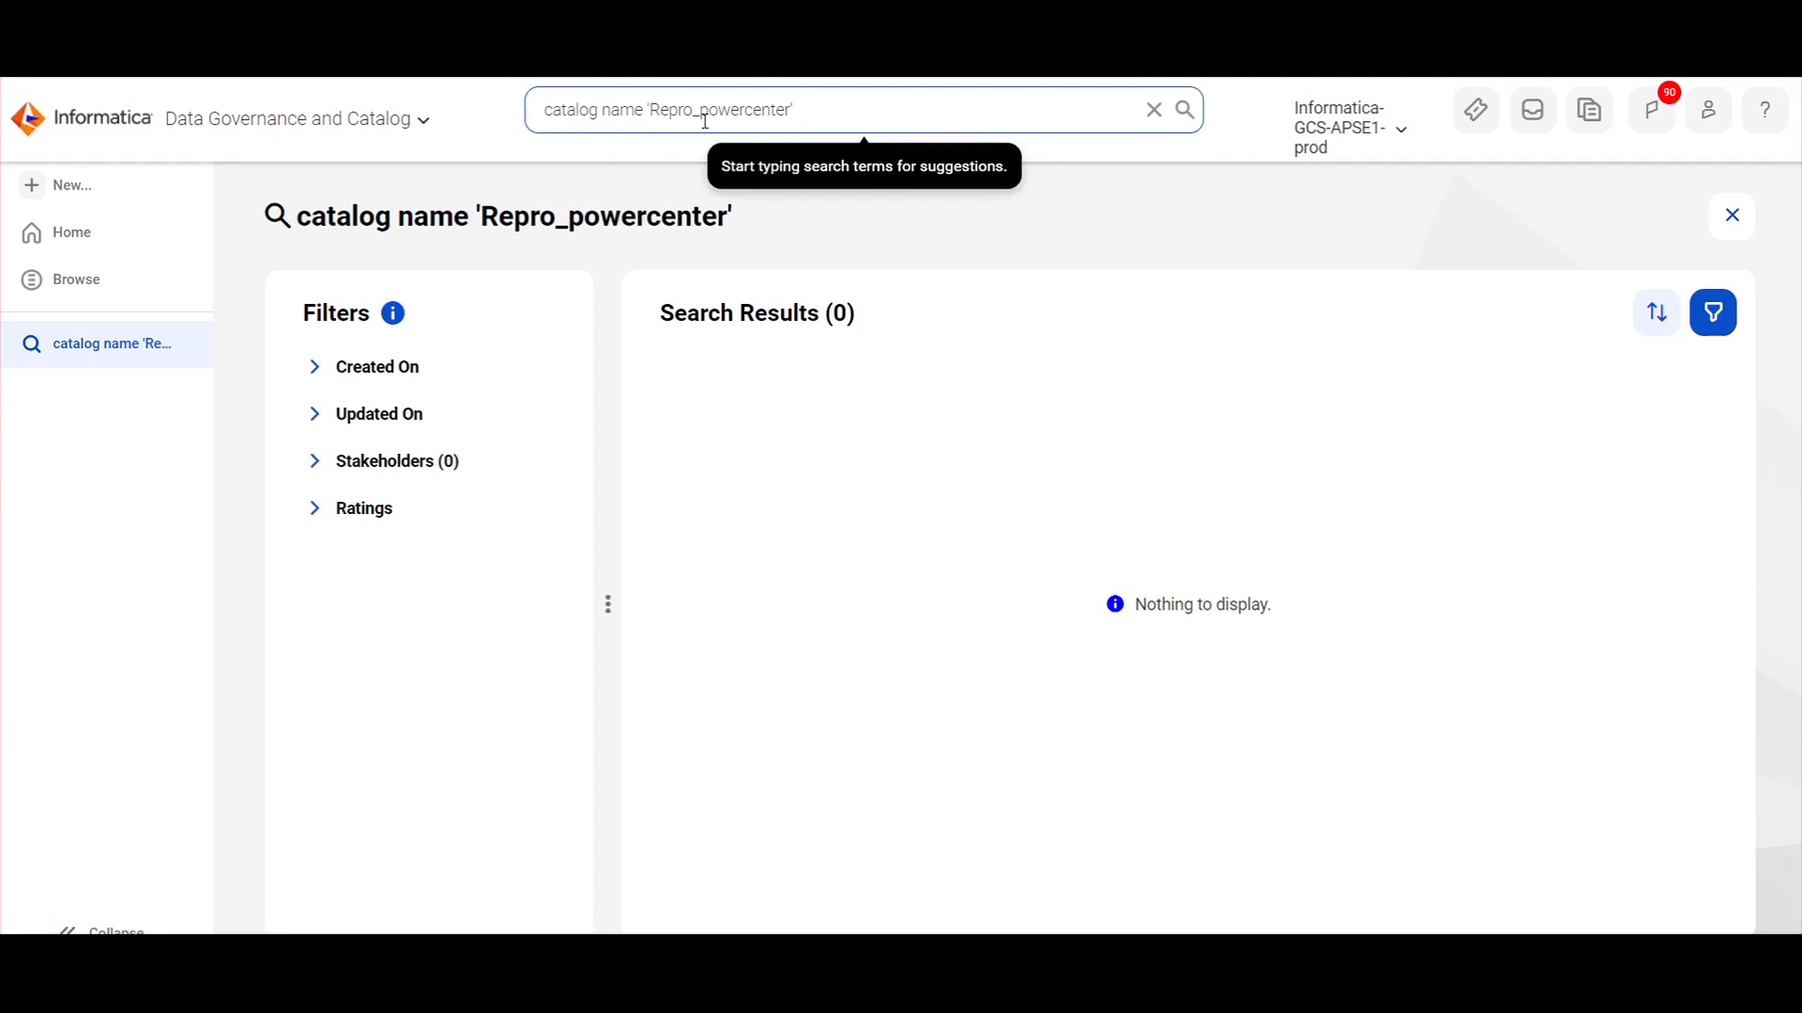
pyautogui.click(821, 109)
pyautogui.moveTo(821, 109); pyautogui.dragTo(528, 101)
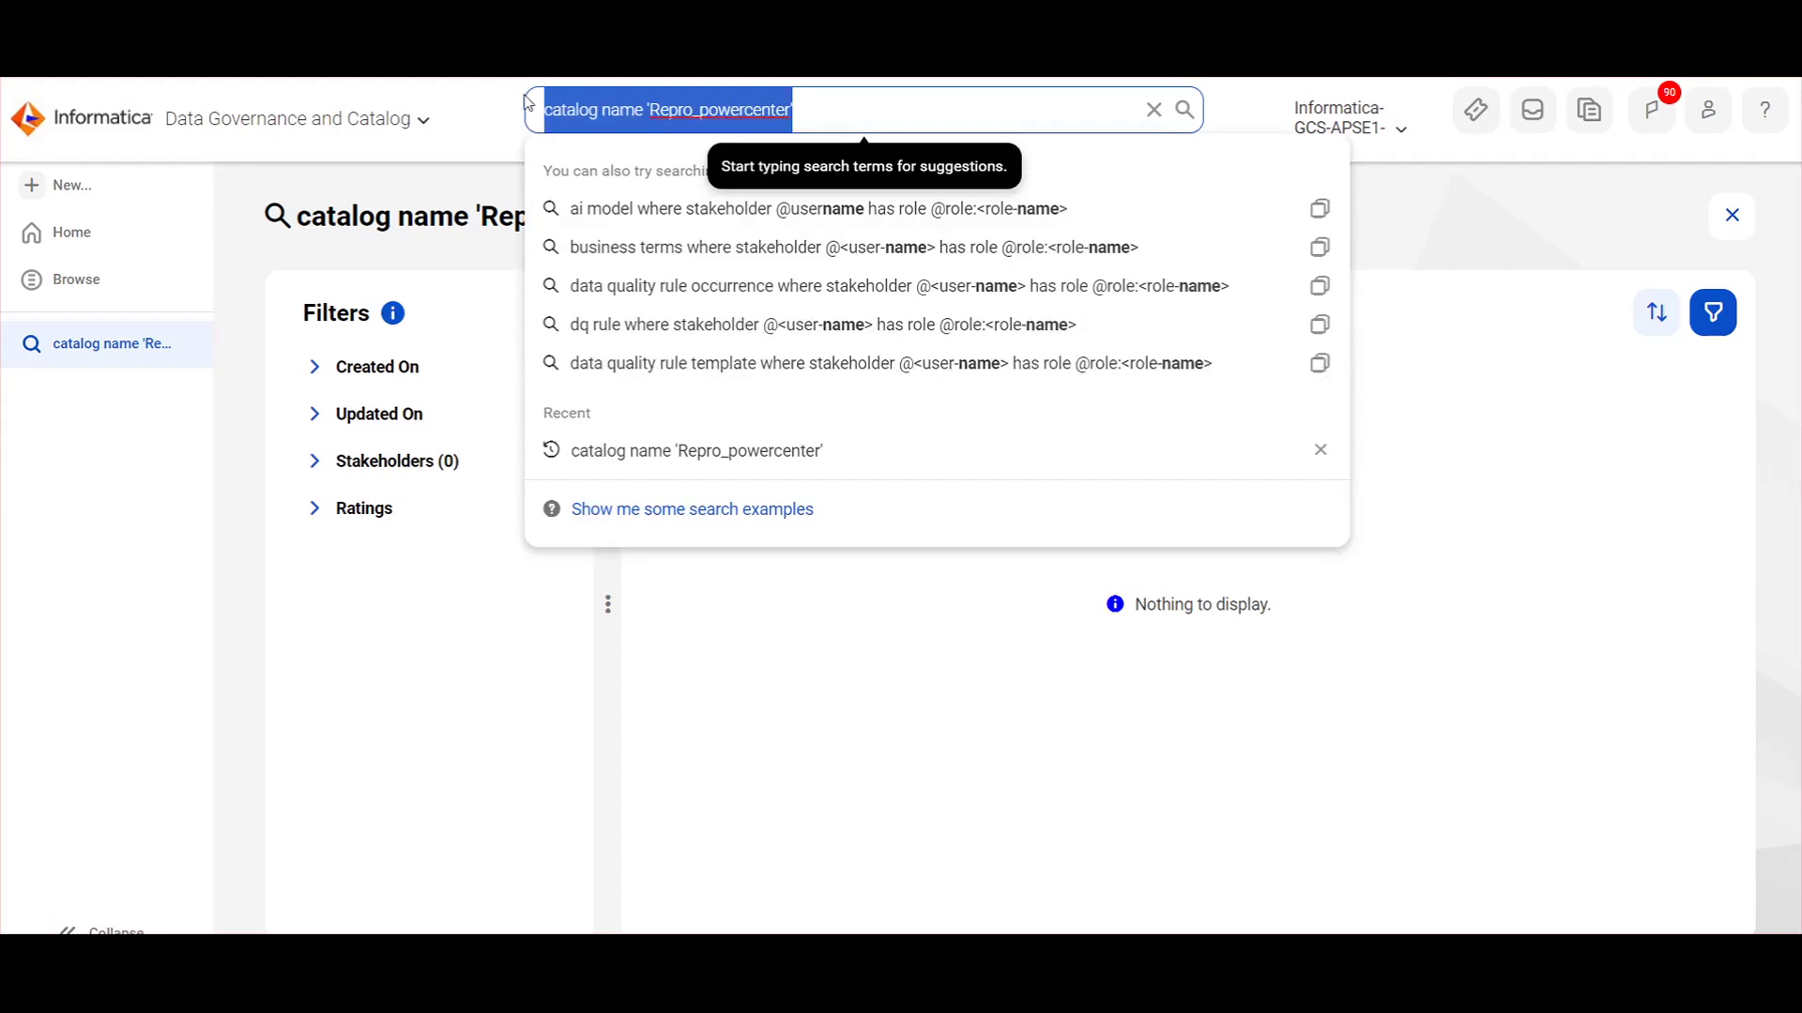
pyautogui.write('Repro_powercenter')
pyautogui.press('Return')
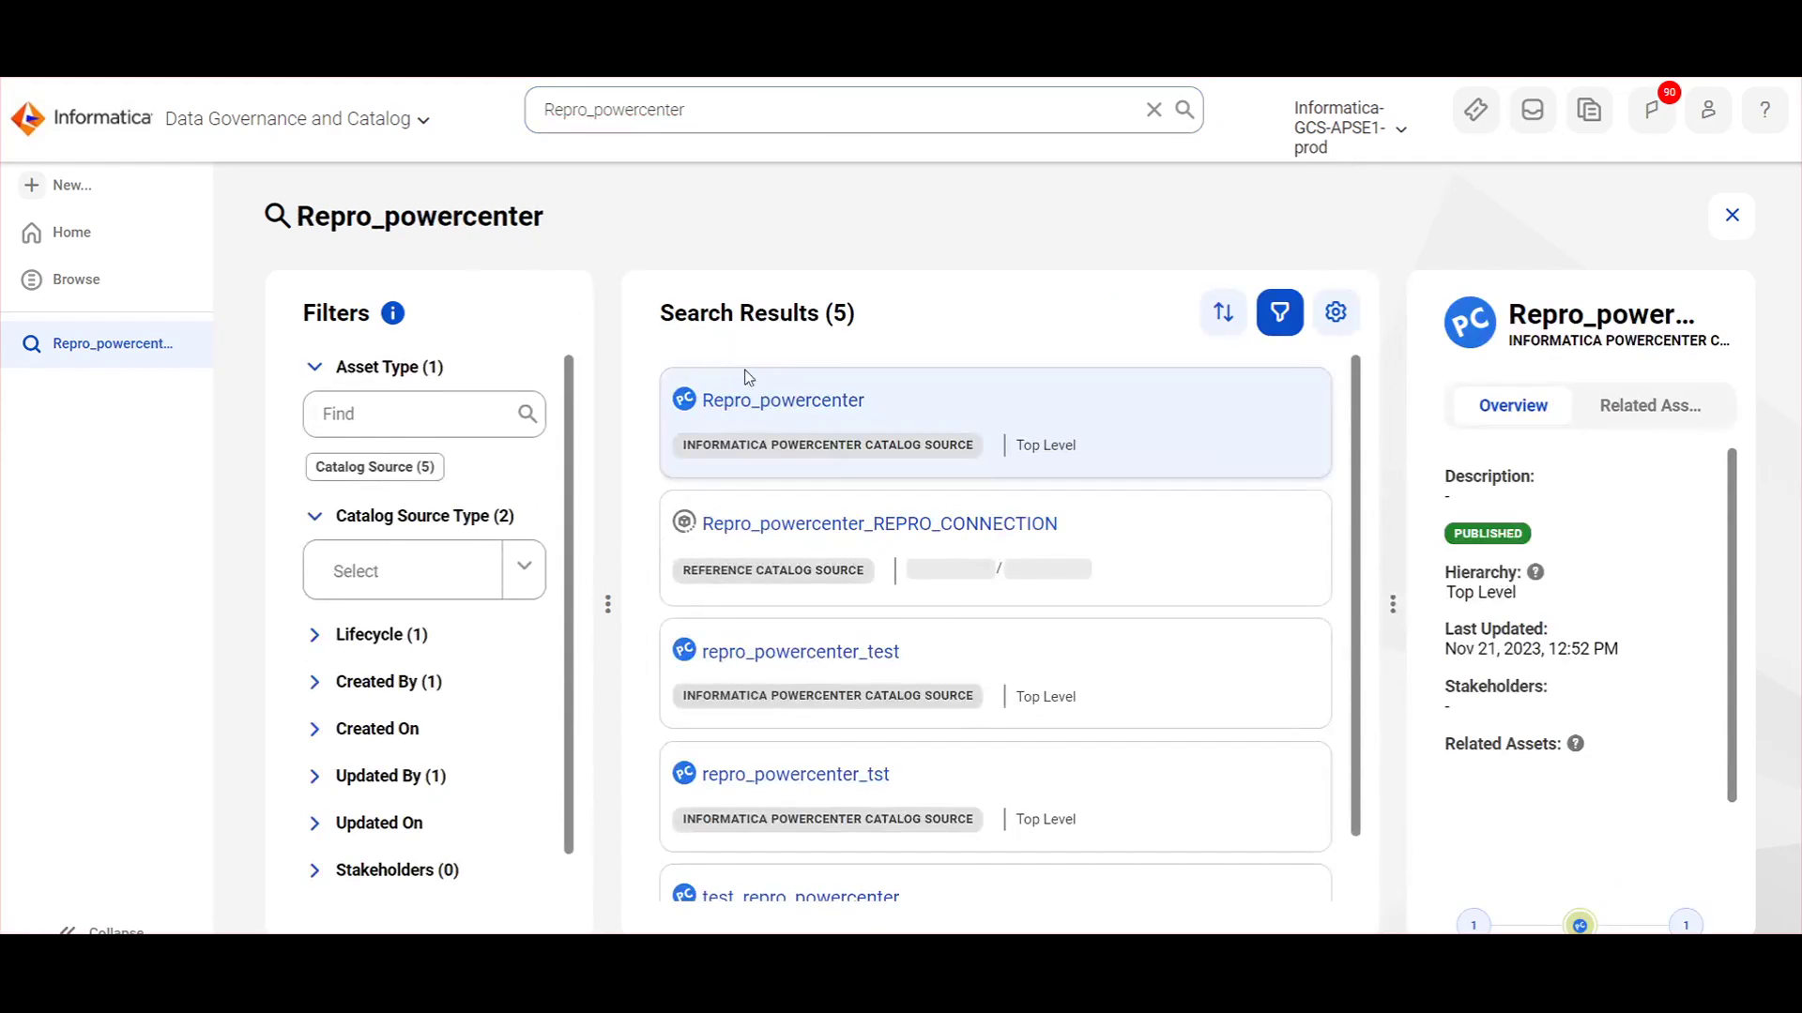
# Open the Repro_powercenter source and its wf_repro_test workflow.
pyautogui.click(773, 401)
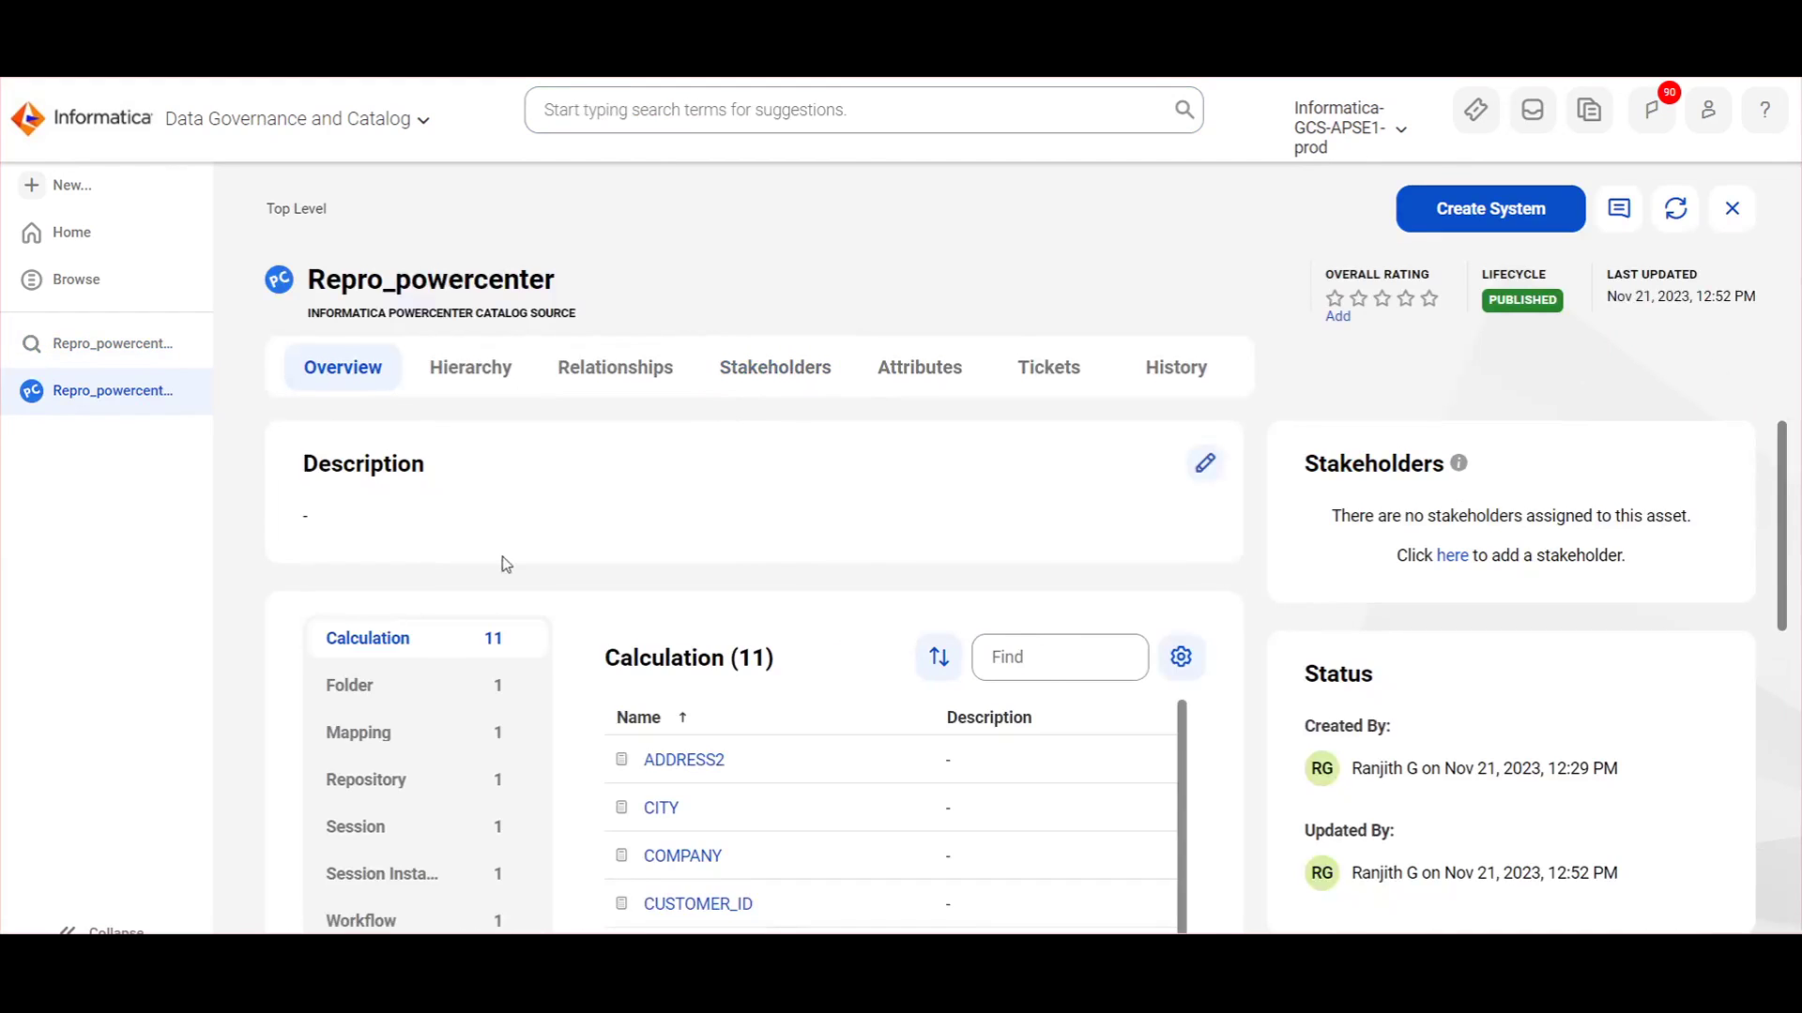
pyautogui.scroll(-5, 469, 582)
pyautogui.click(427, 460)
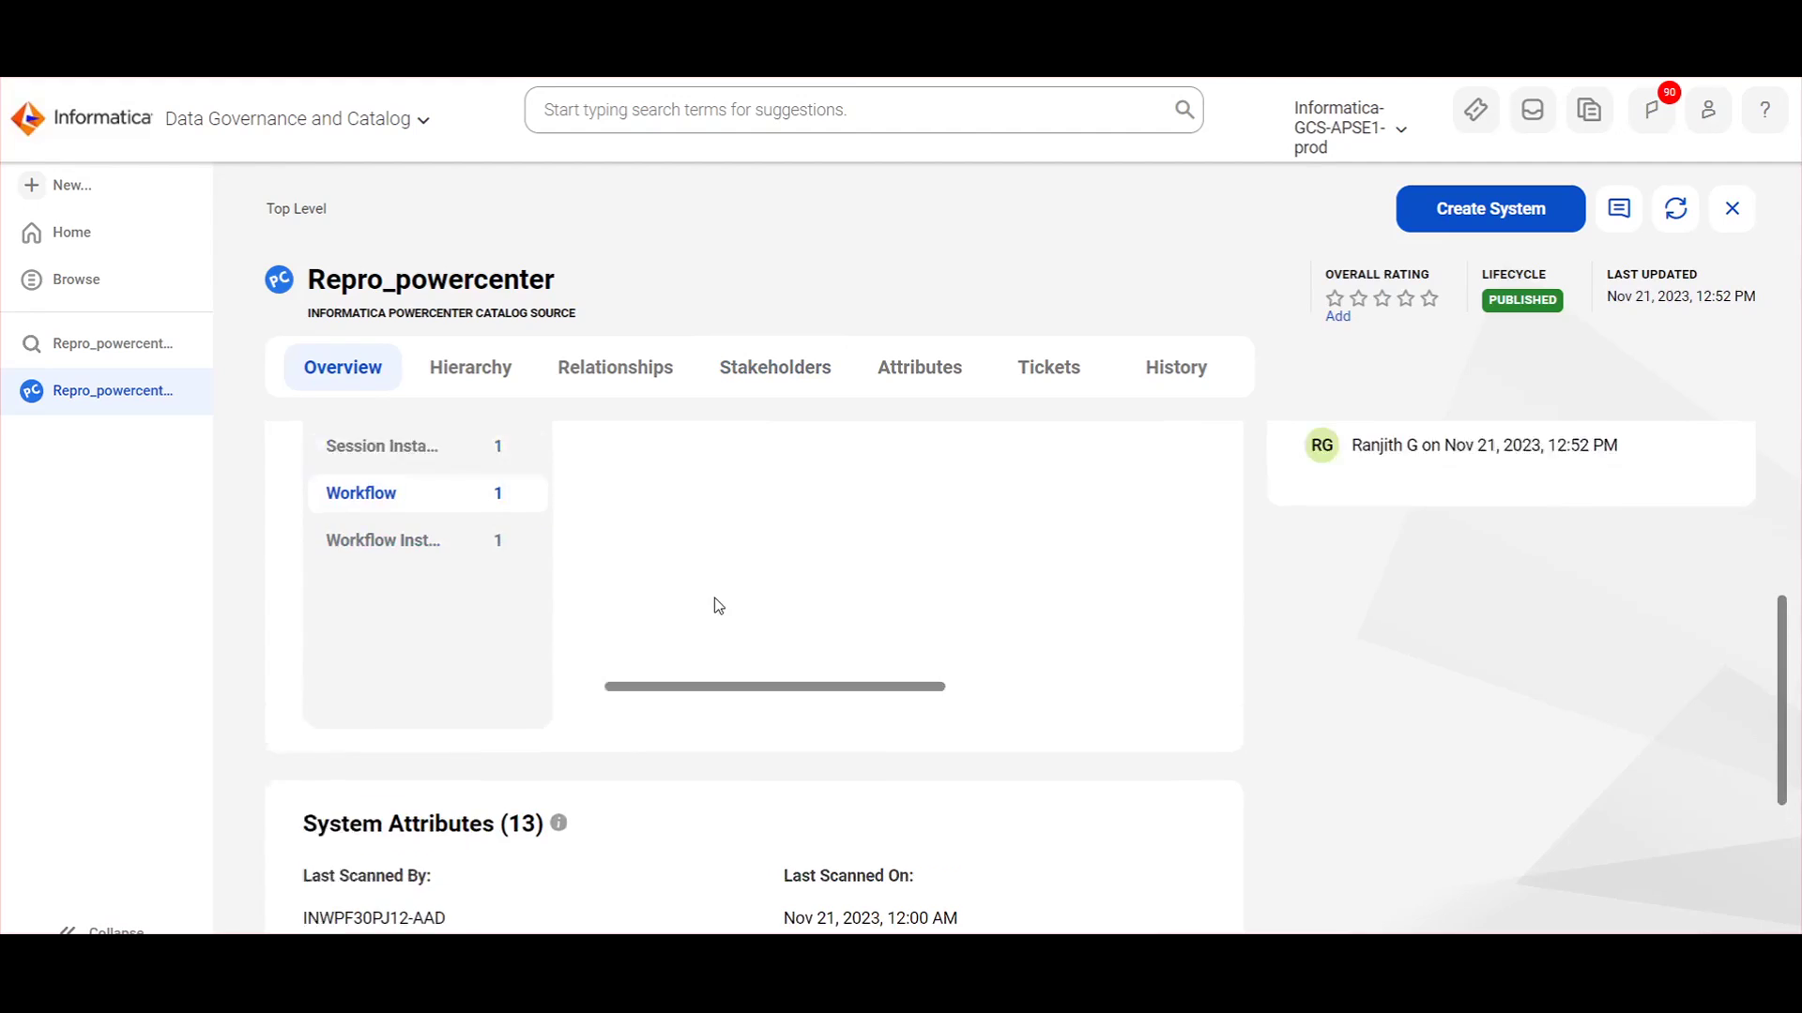
pyautogui.scroll(-1, 744, 644)
pyautogui.click(713, 522)
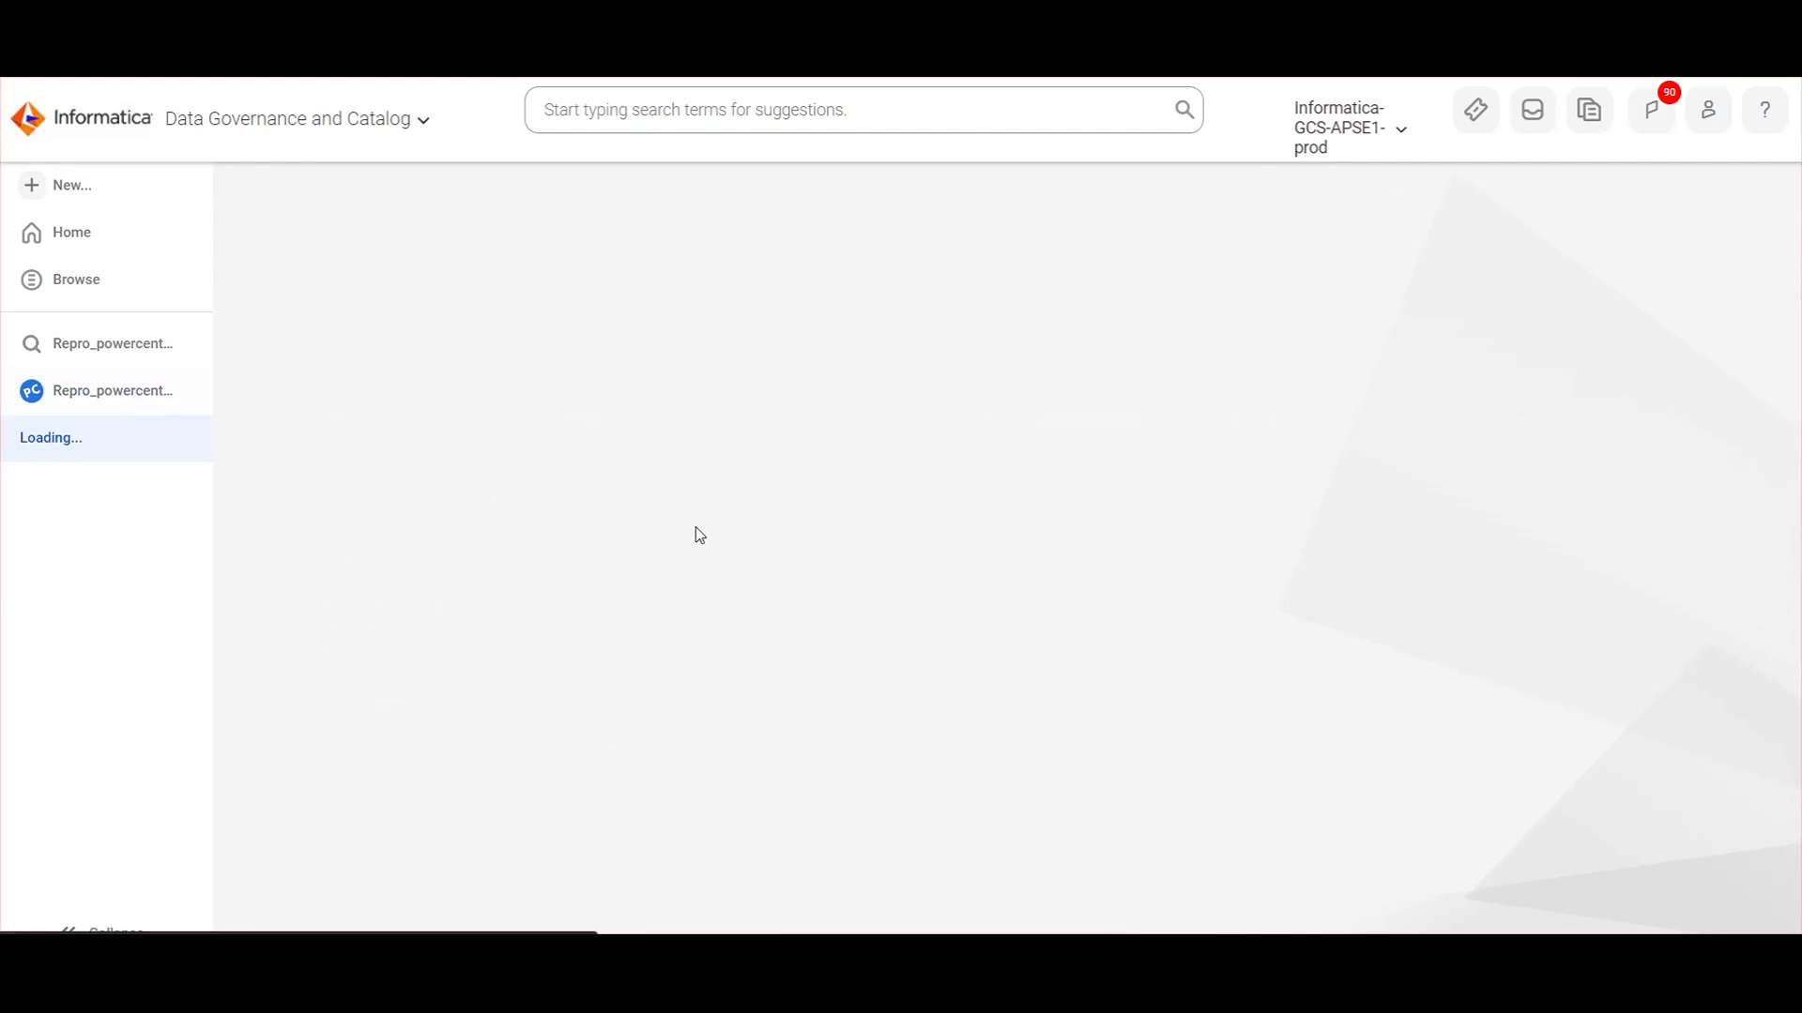
# Display the s_m_repro_test session instance's lineage from repro_KB_Src to repro_KB_Tgt.
pyautogui.scroll(-1, 499, 606)
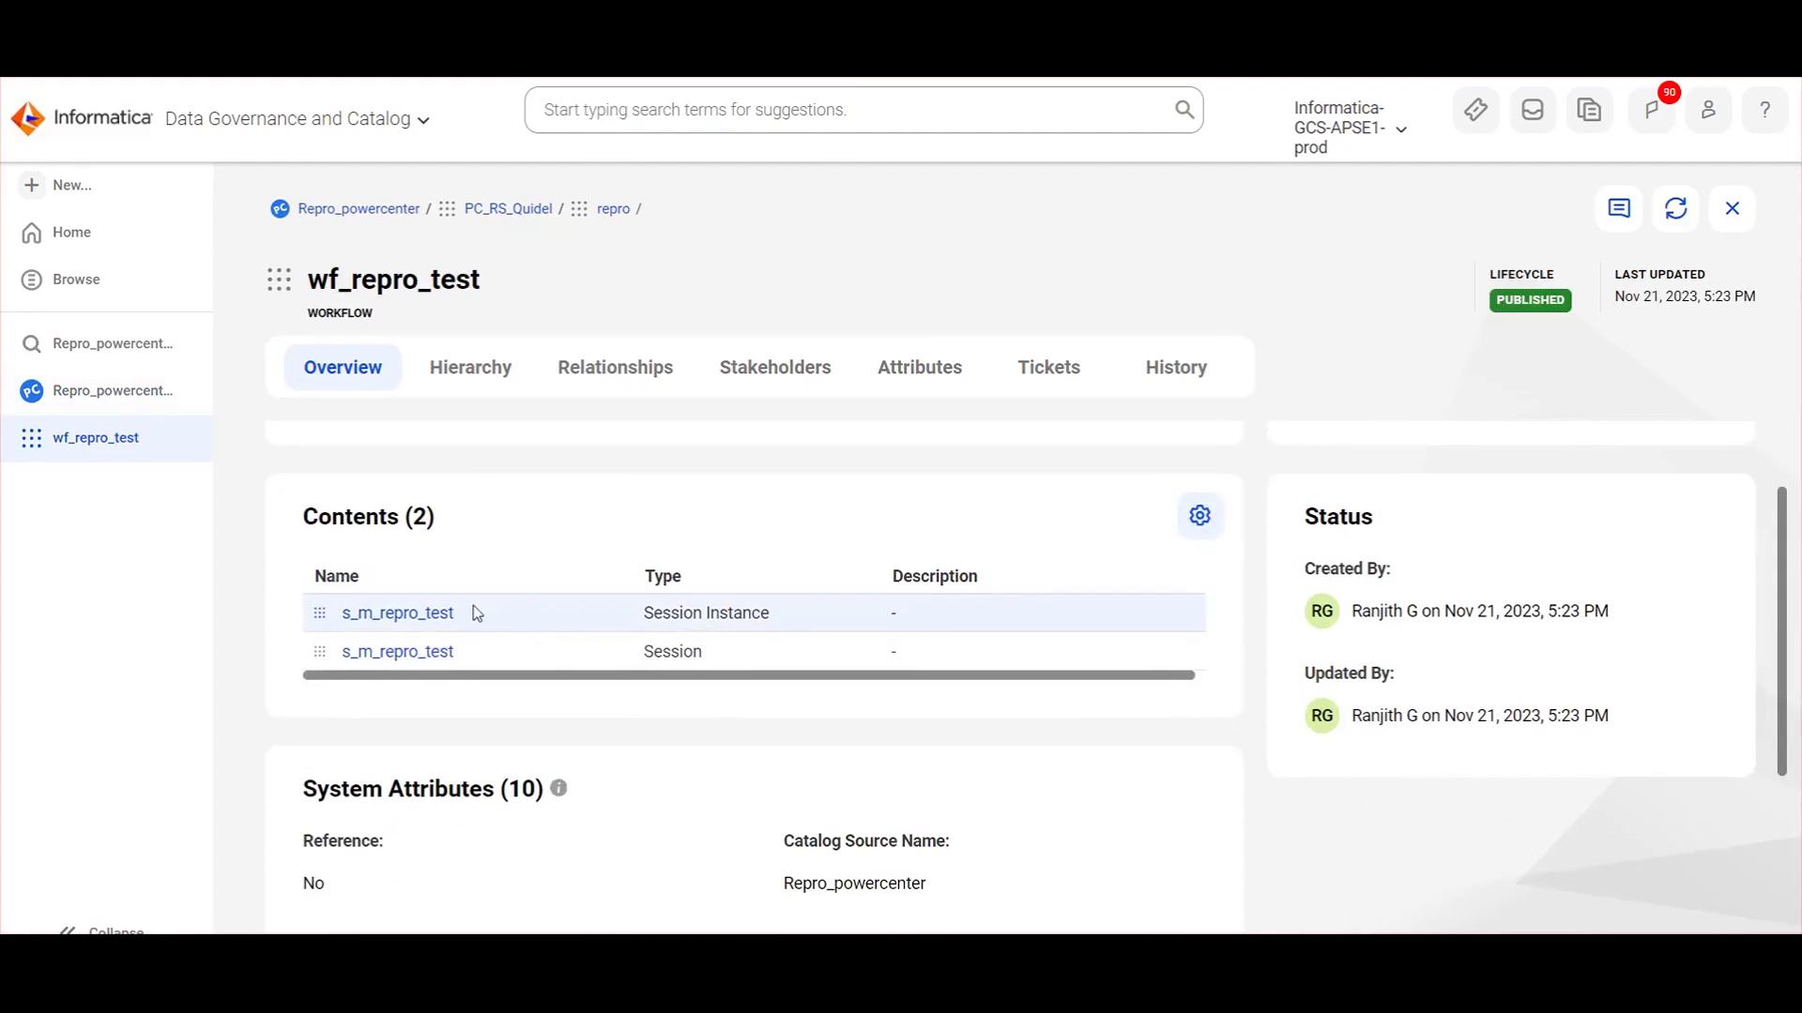
pyautogui.click(431, 616)
pyautogui.click(596, 367)
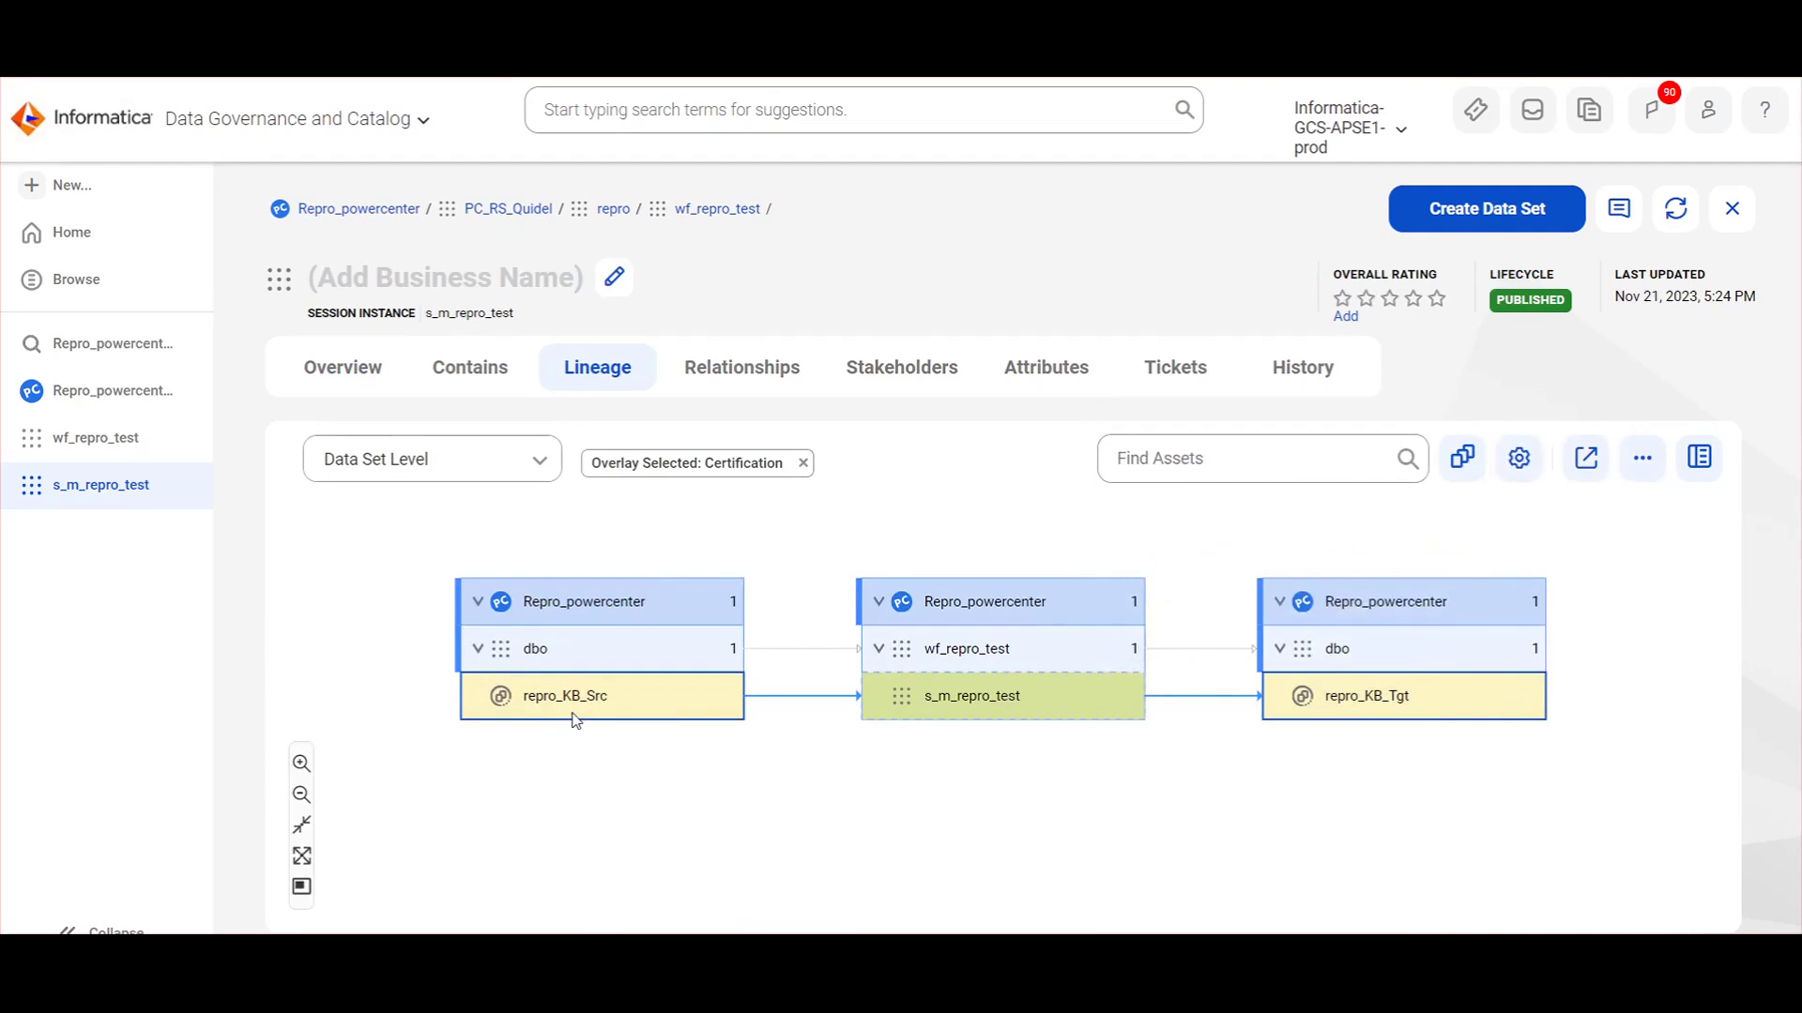
pyautogui.moveTo(576, 704)
pyautogui.click(646, 119)
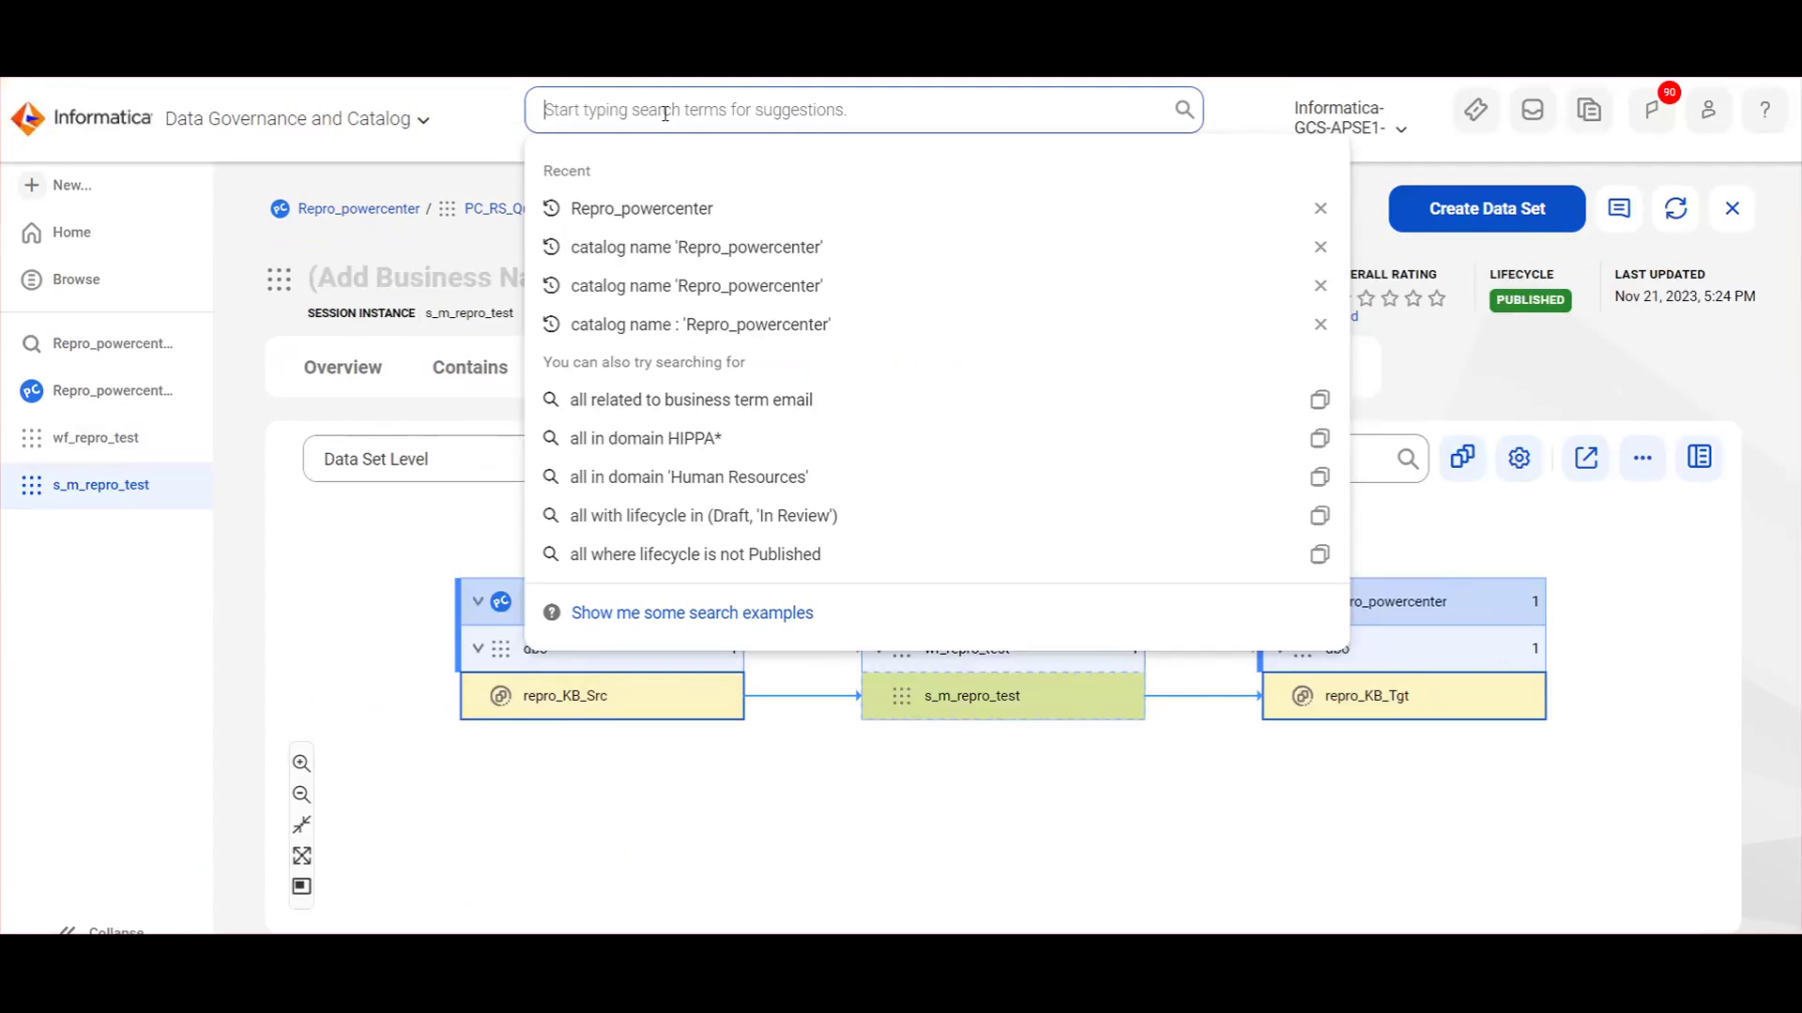
pyautogui.write('repro_MSSQL')
pyautogui.press('Return')
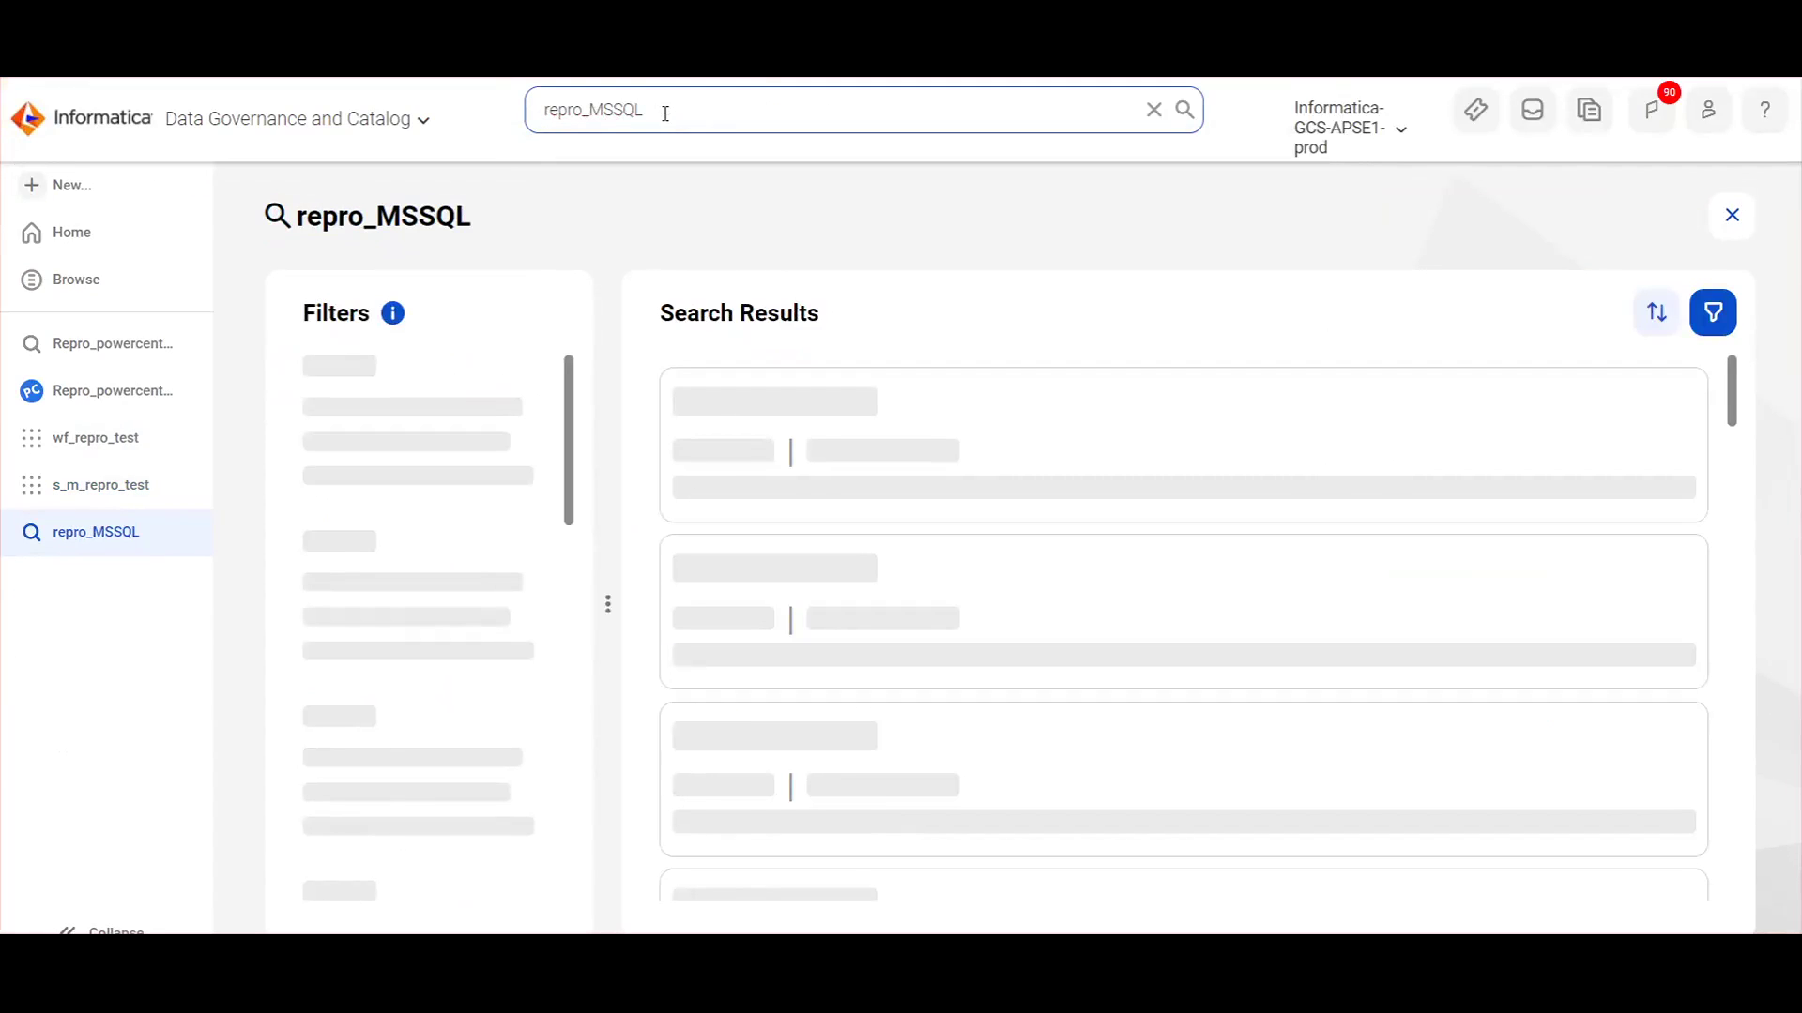
pyautogui.click(771, 401)
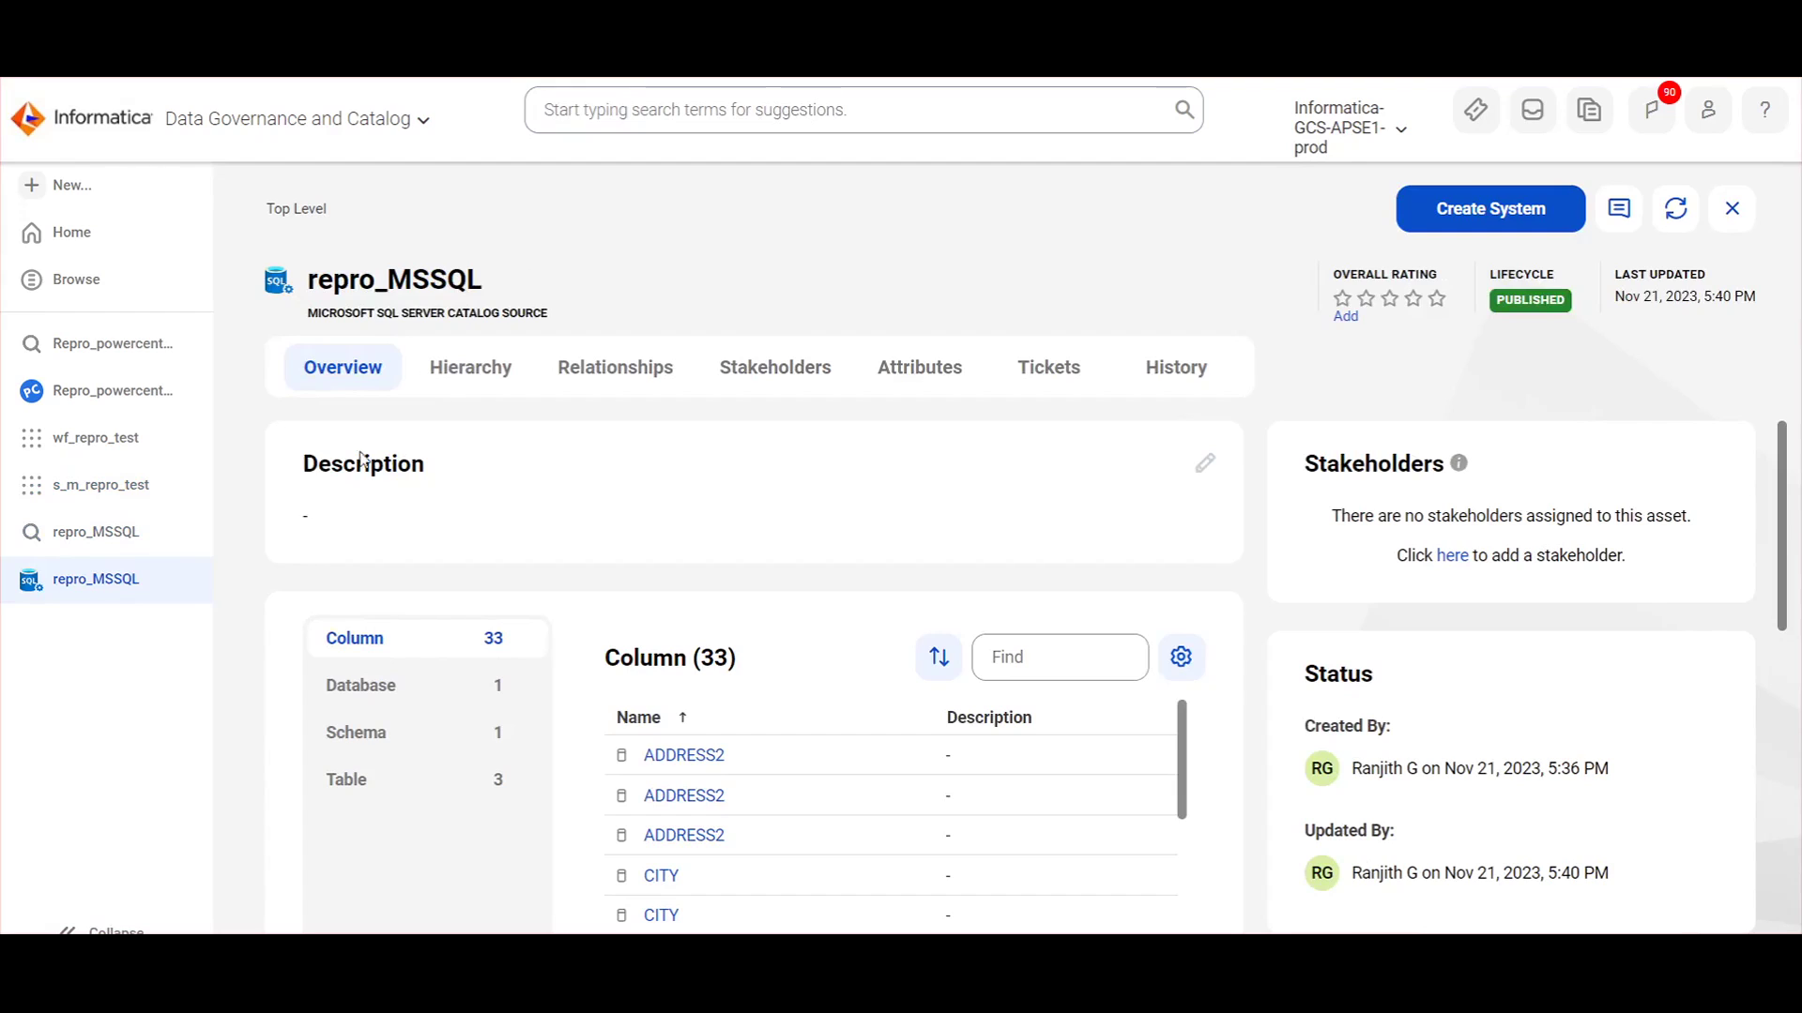
pyautogui.click(368, 774)
pyautogui.scroll(-3, 657, 609)
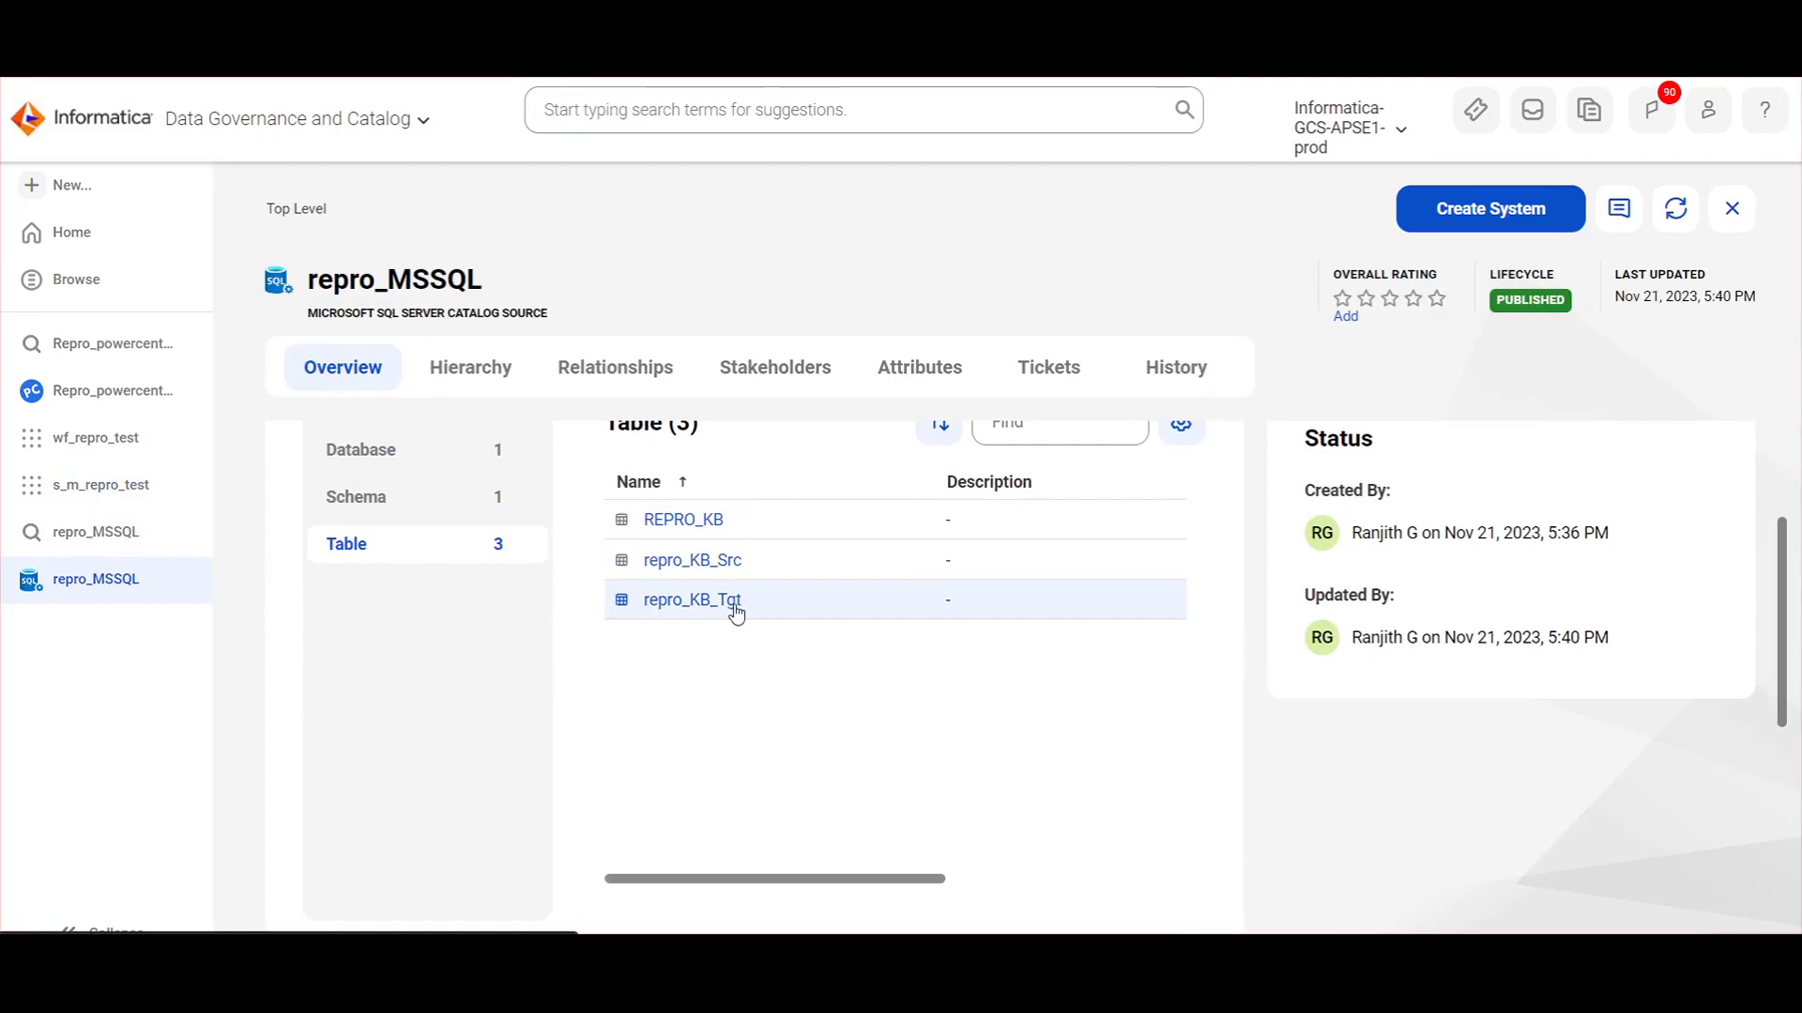
pyautogui.scroll(3, 763, 706)
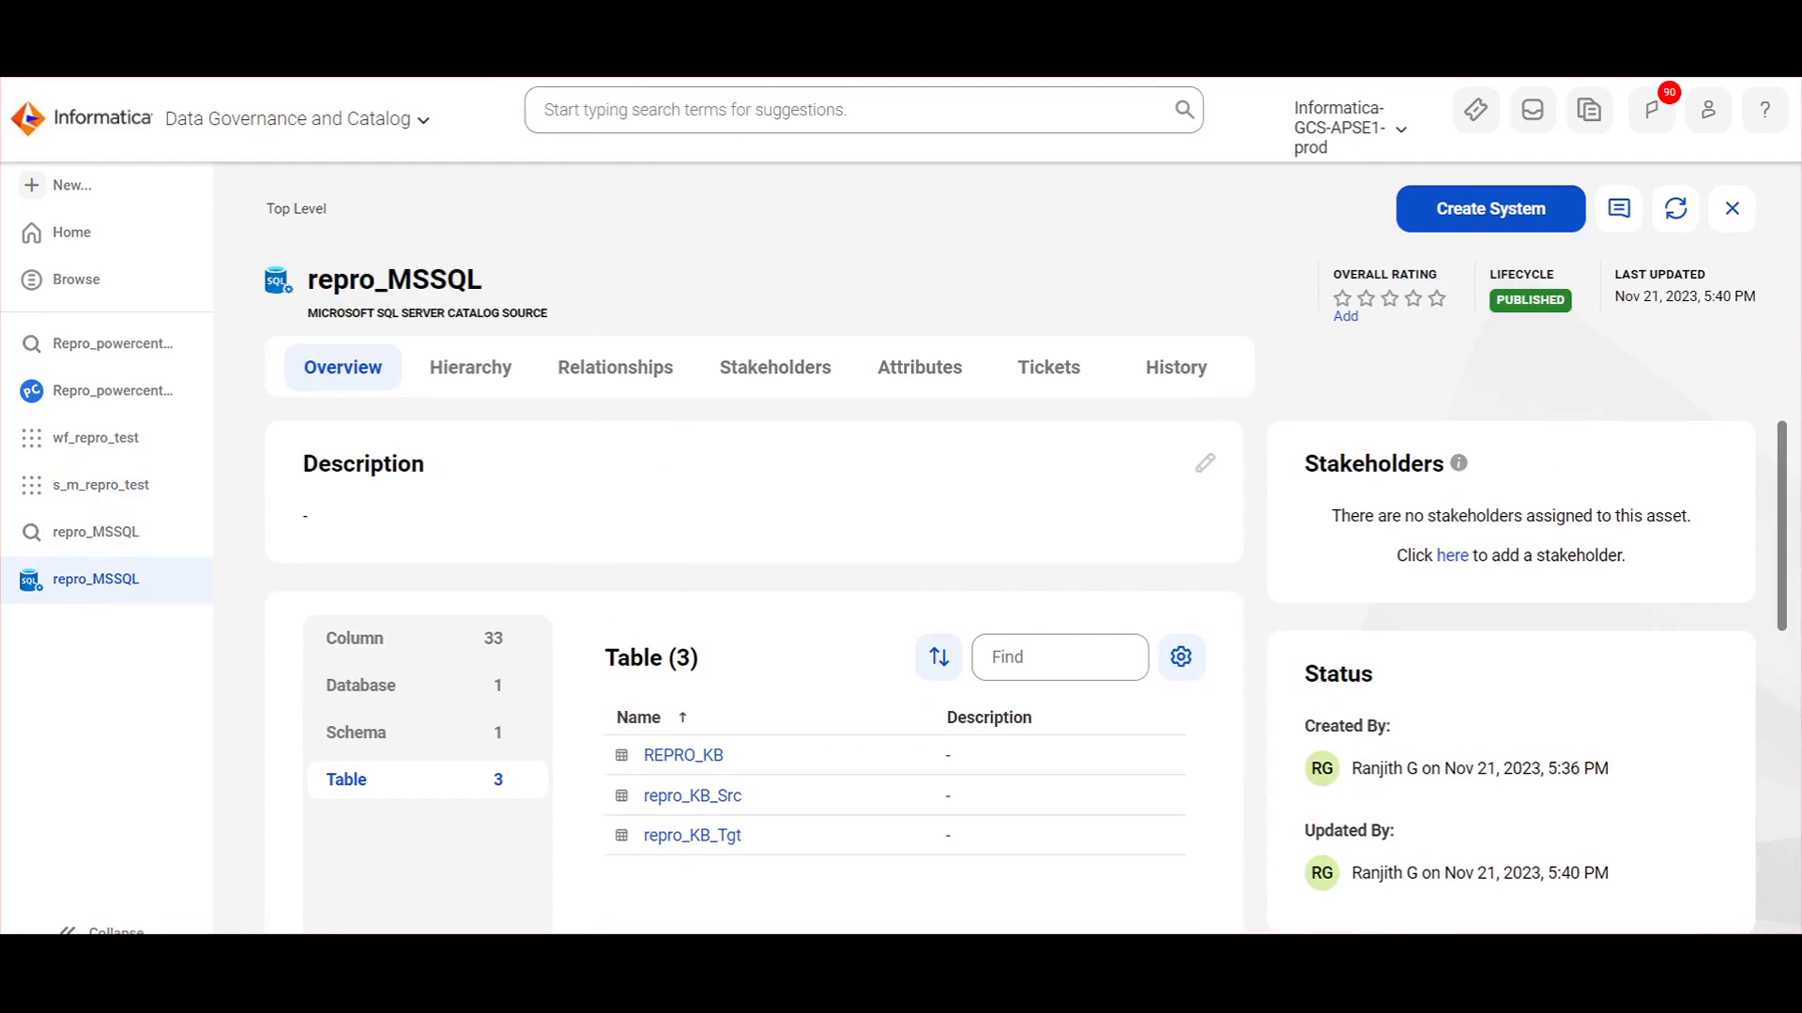
pyautogui.click(78, 490)
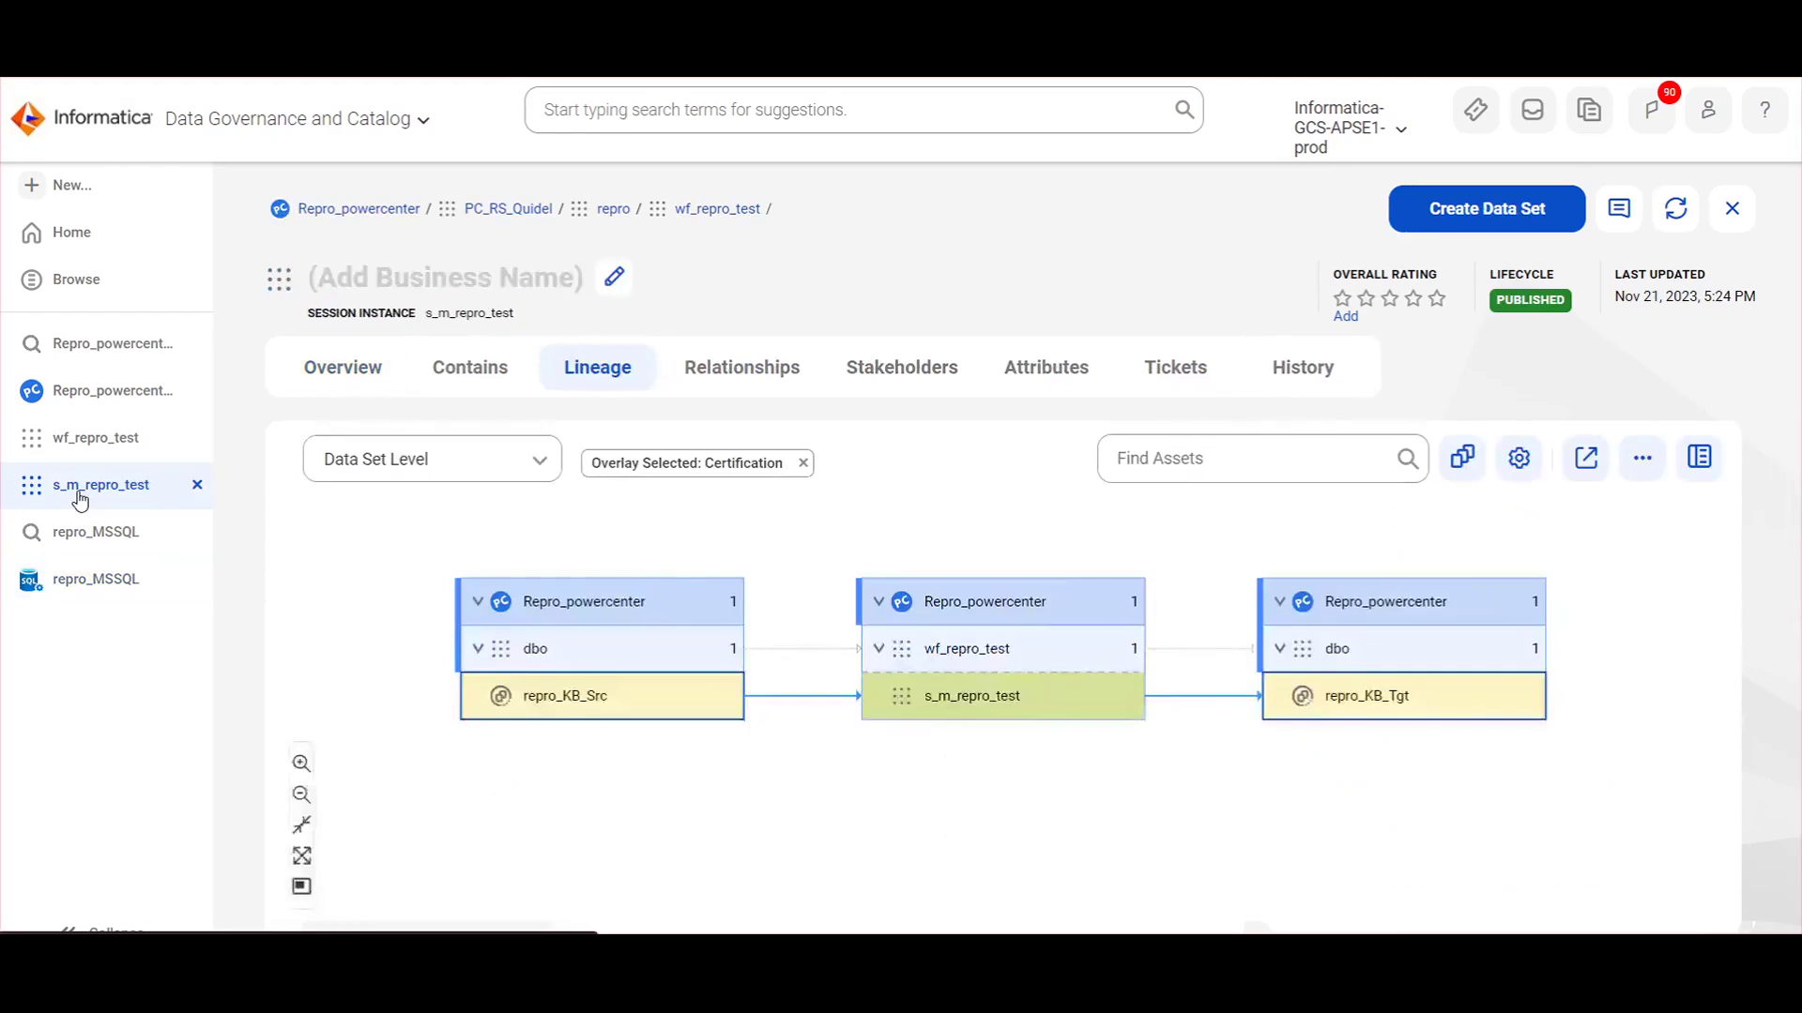
# Open REPRO_CONNECTION from repro_KB_Src's lineage info card and select its name to copy.
pyautogui.moveTo(563, 702)
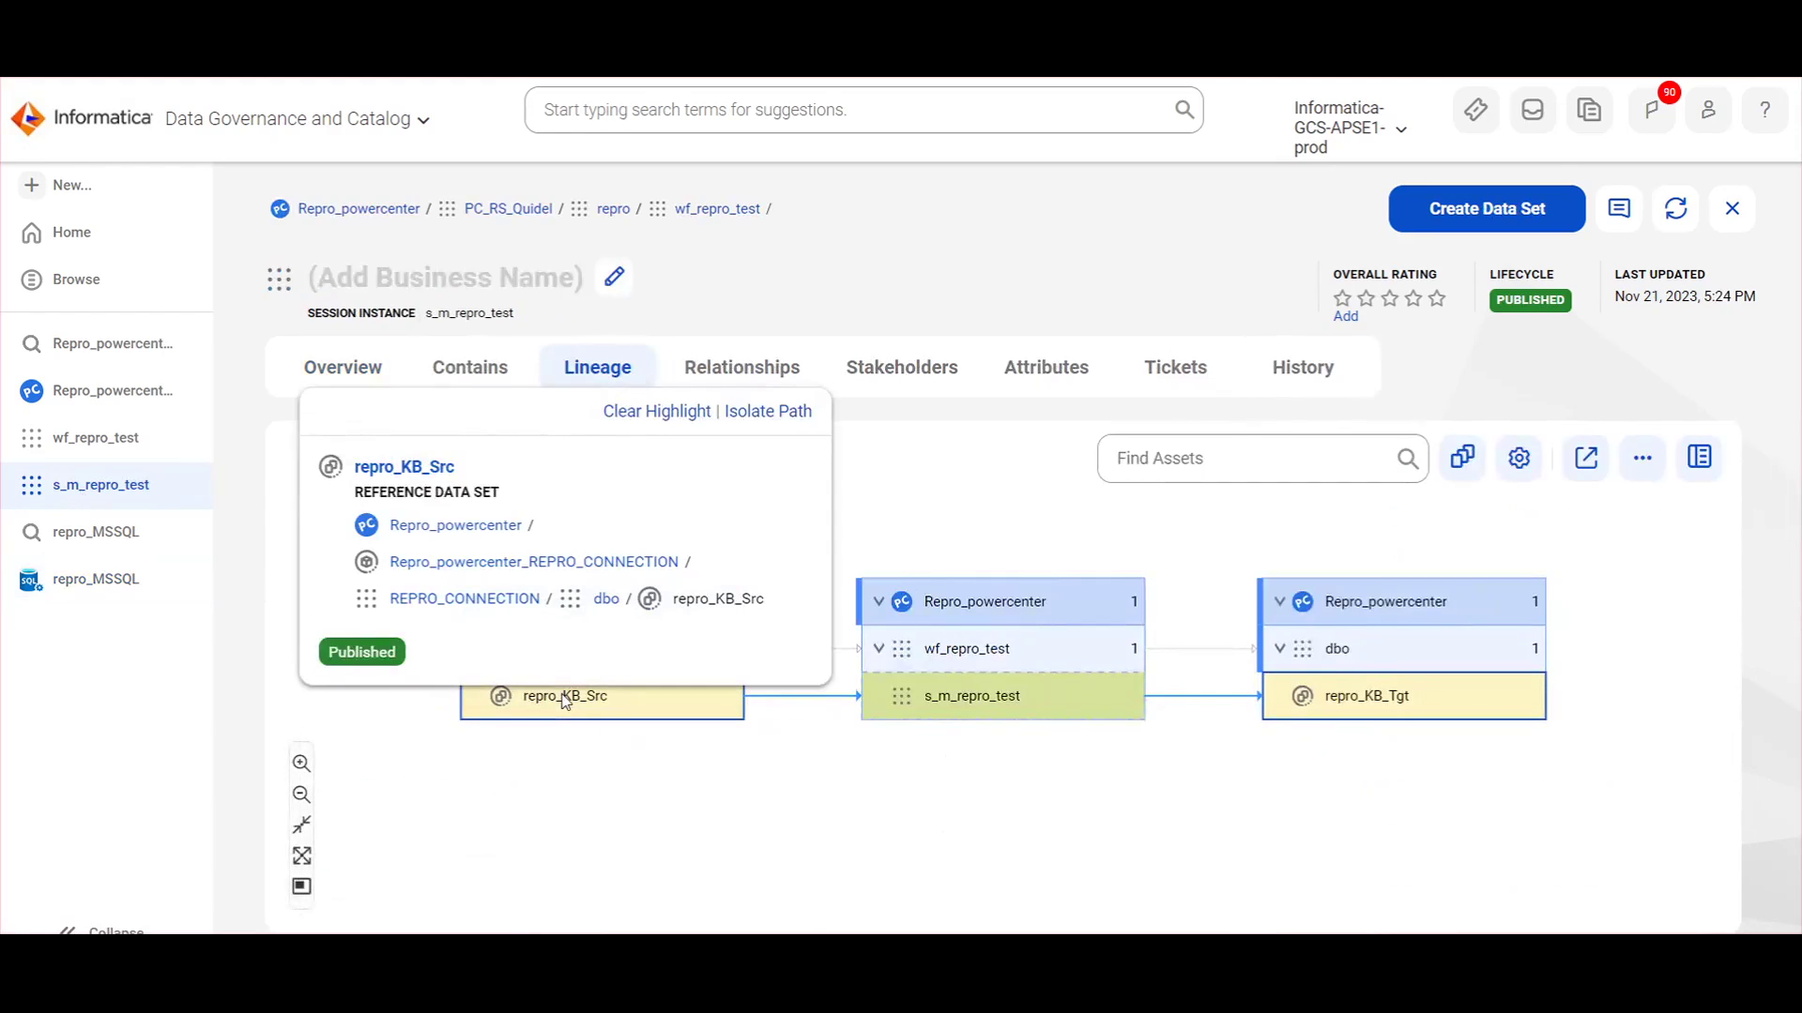
pyautogui.click(504, 601)
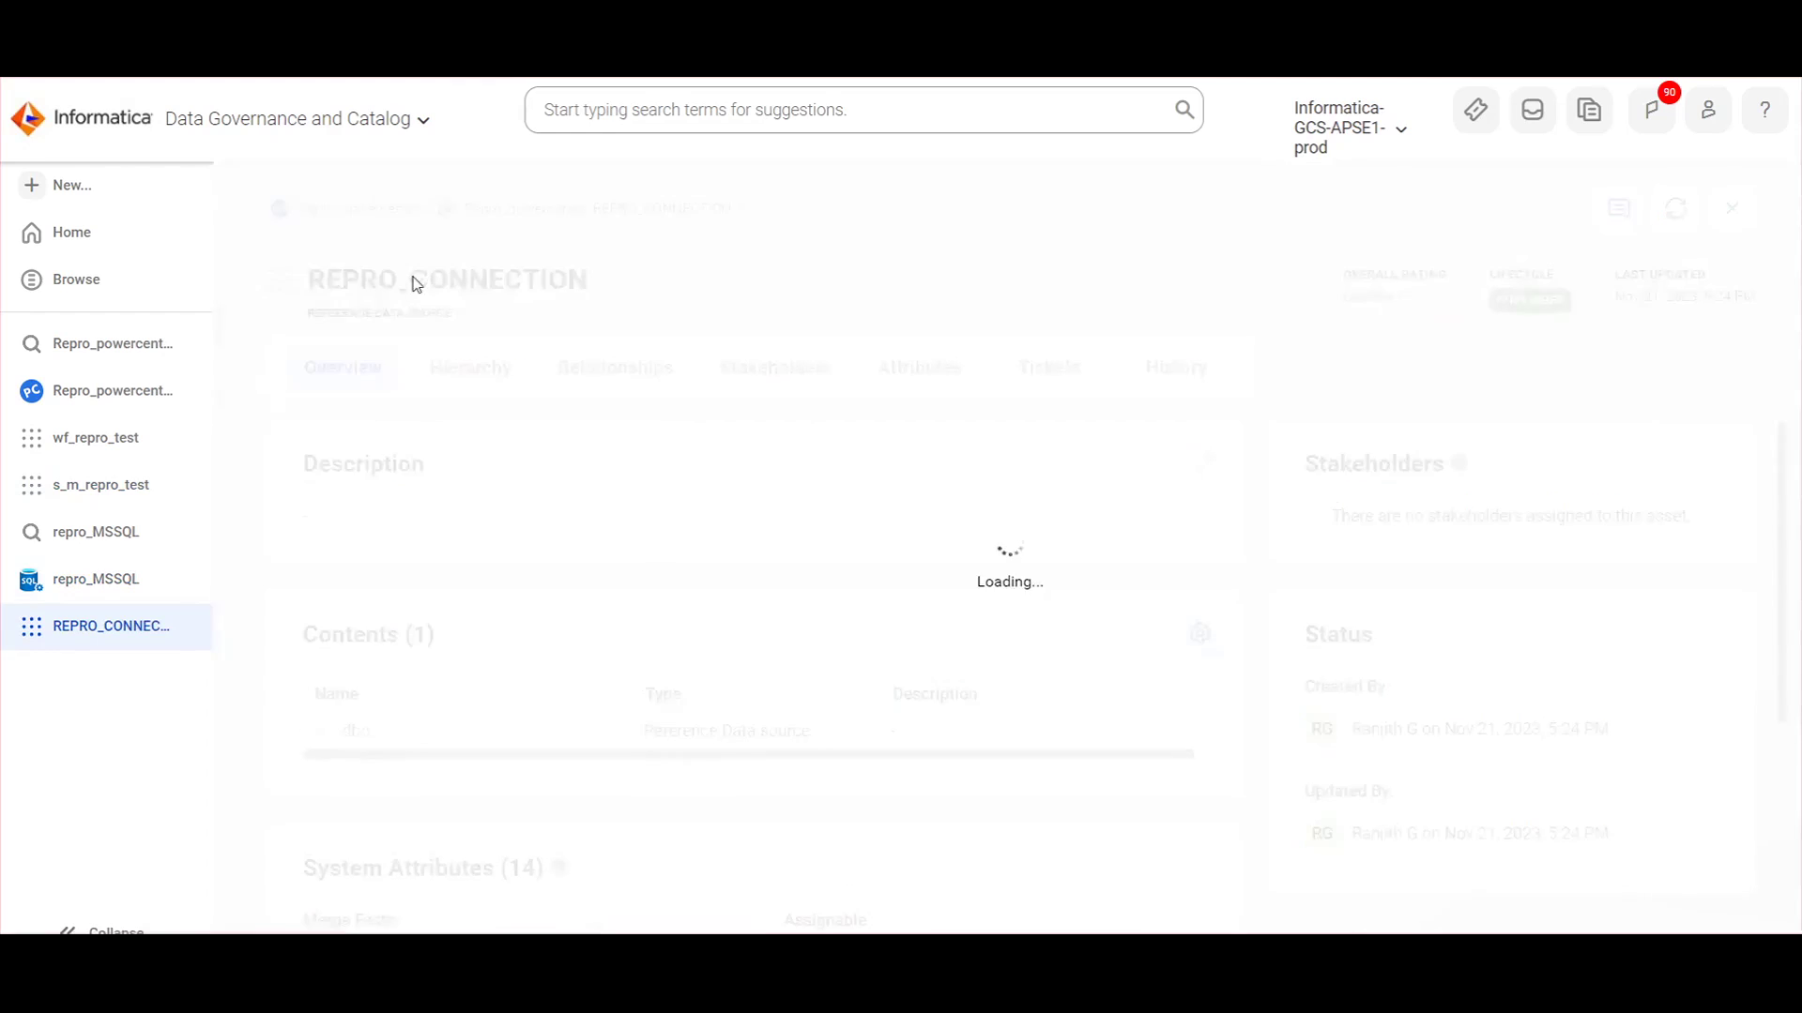
pyautogui.doubleClick(416, 279)
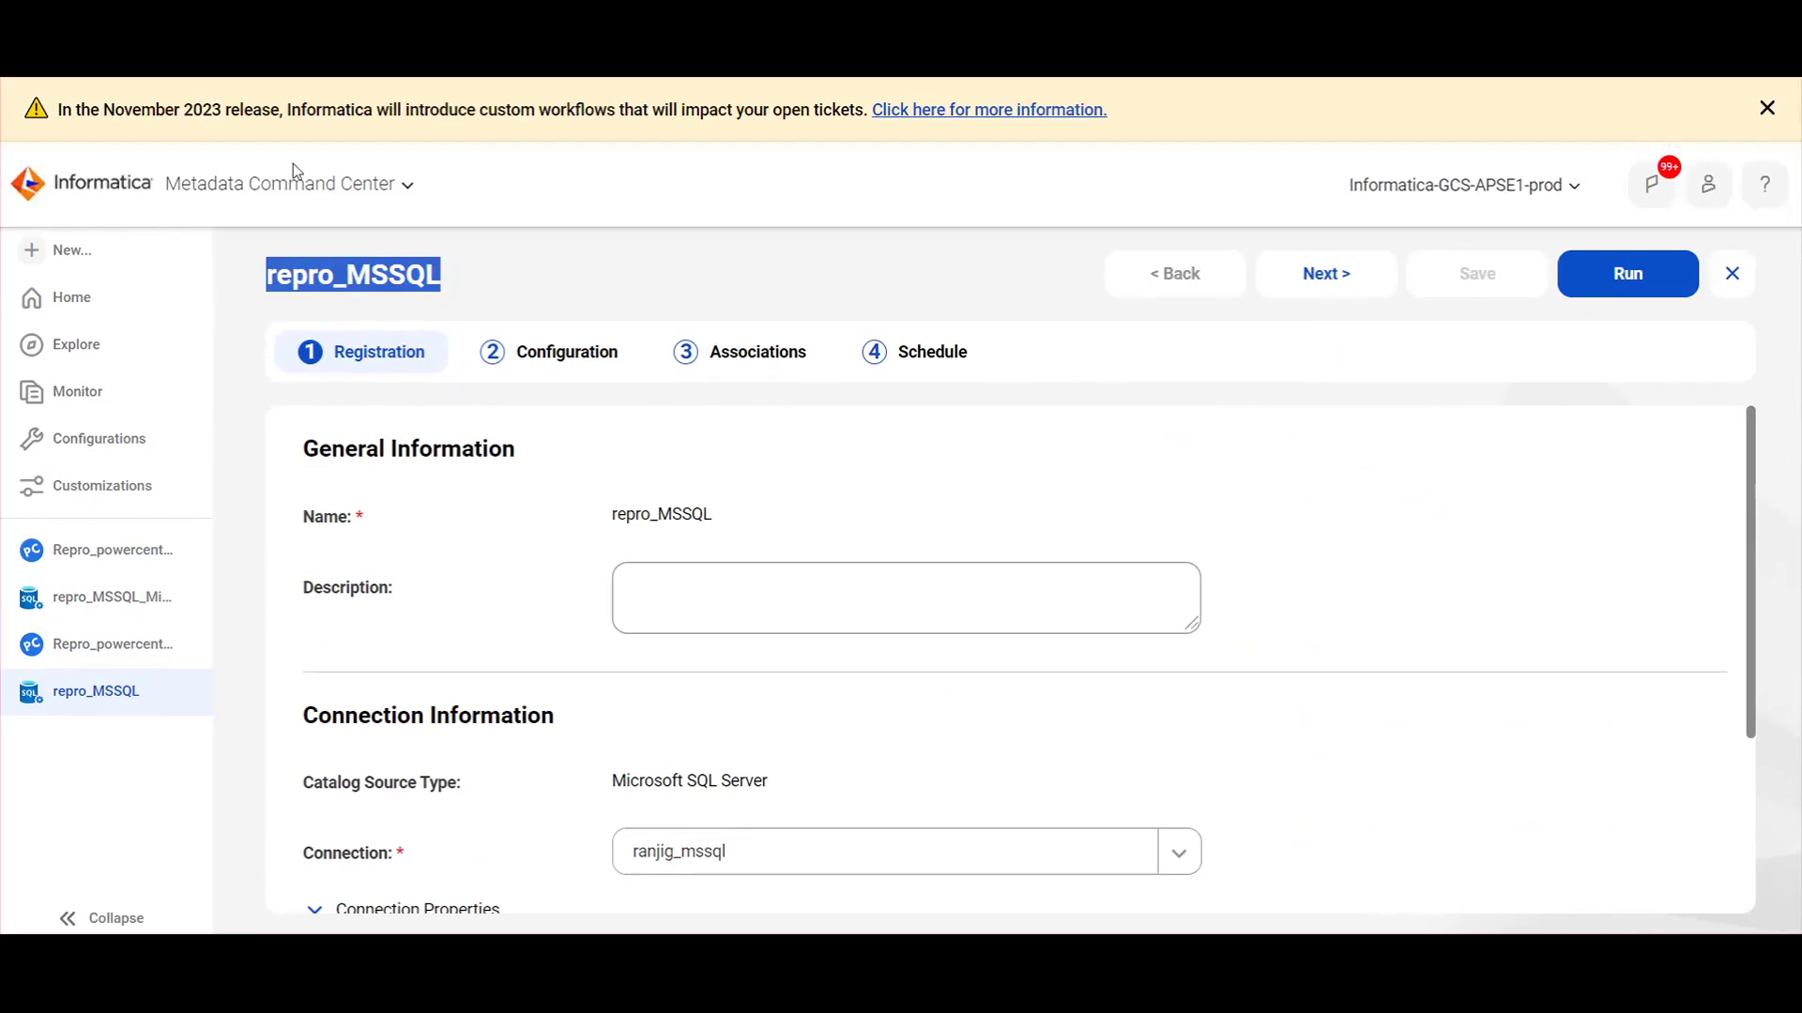
# Filter the monitoring Connection Assignment list to REPRO_CONNECTION and widen Parent Catalog Source.
pyautogui.click(103, 401)
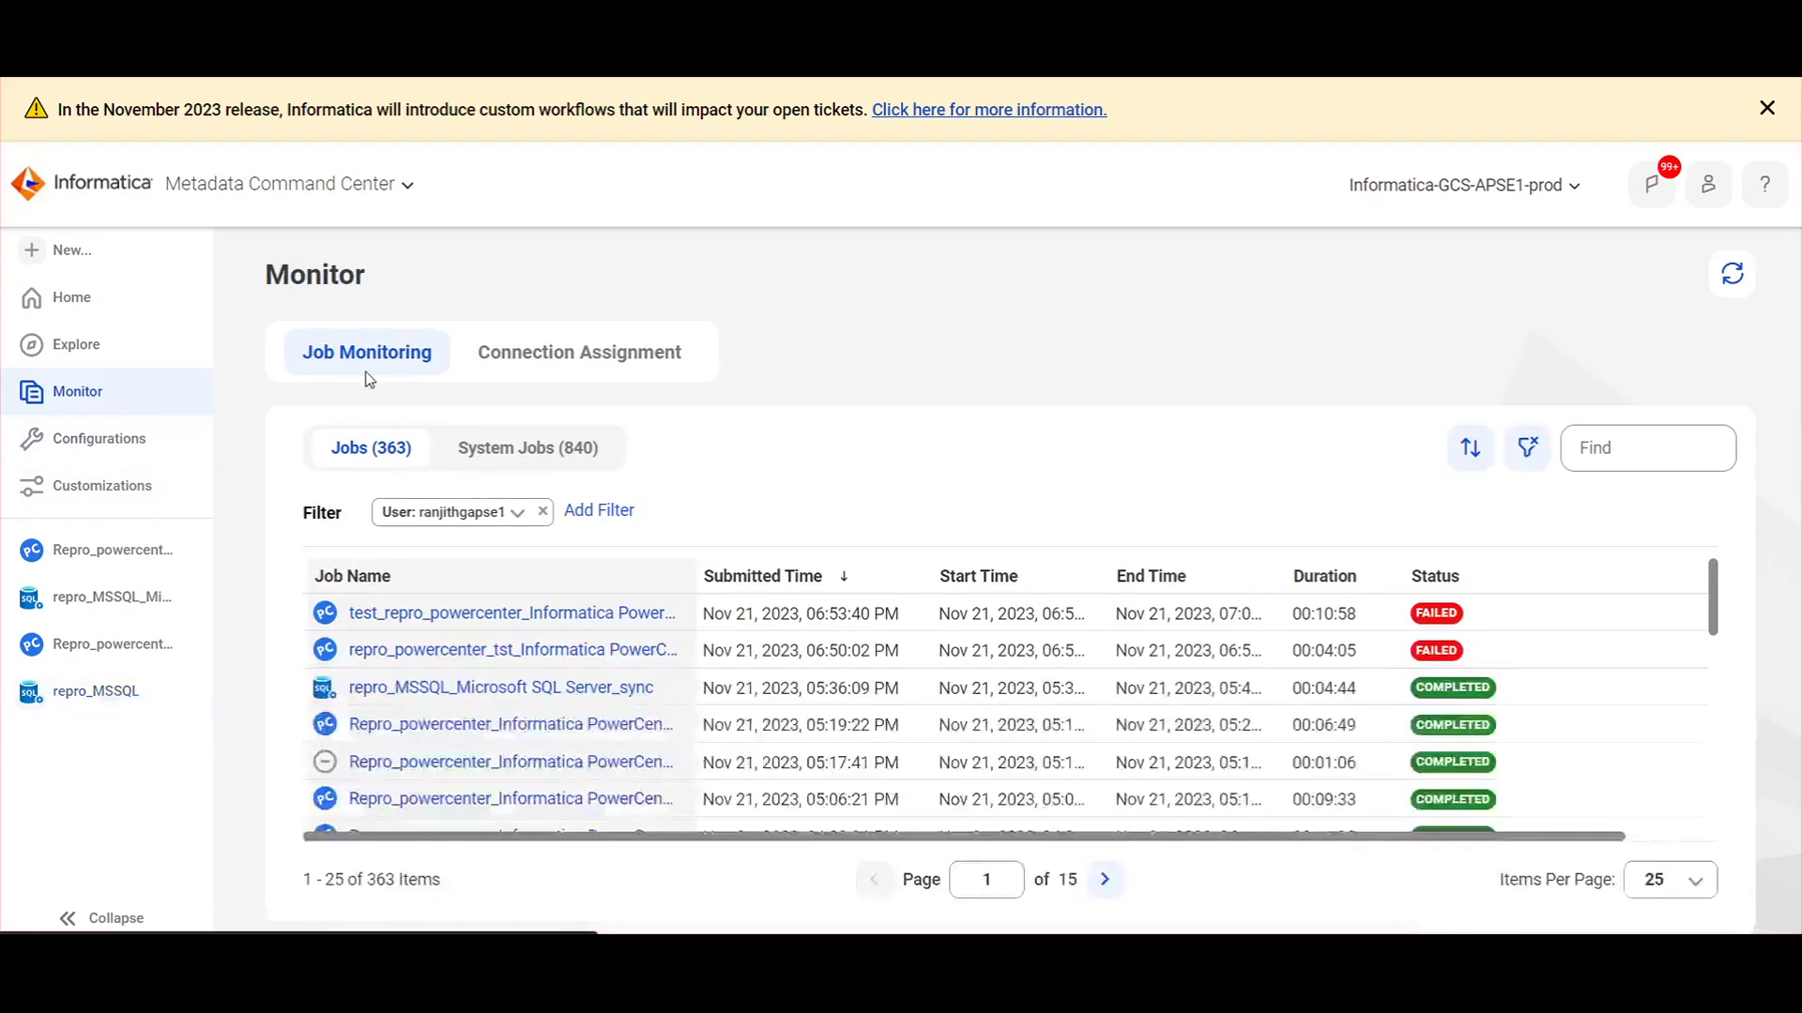
pyautogui.click(693, 355)
pyautogui.hotkey('ctrl', 'v')
pyautogui.press('Return')
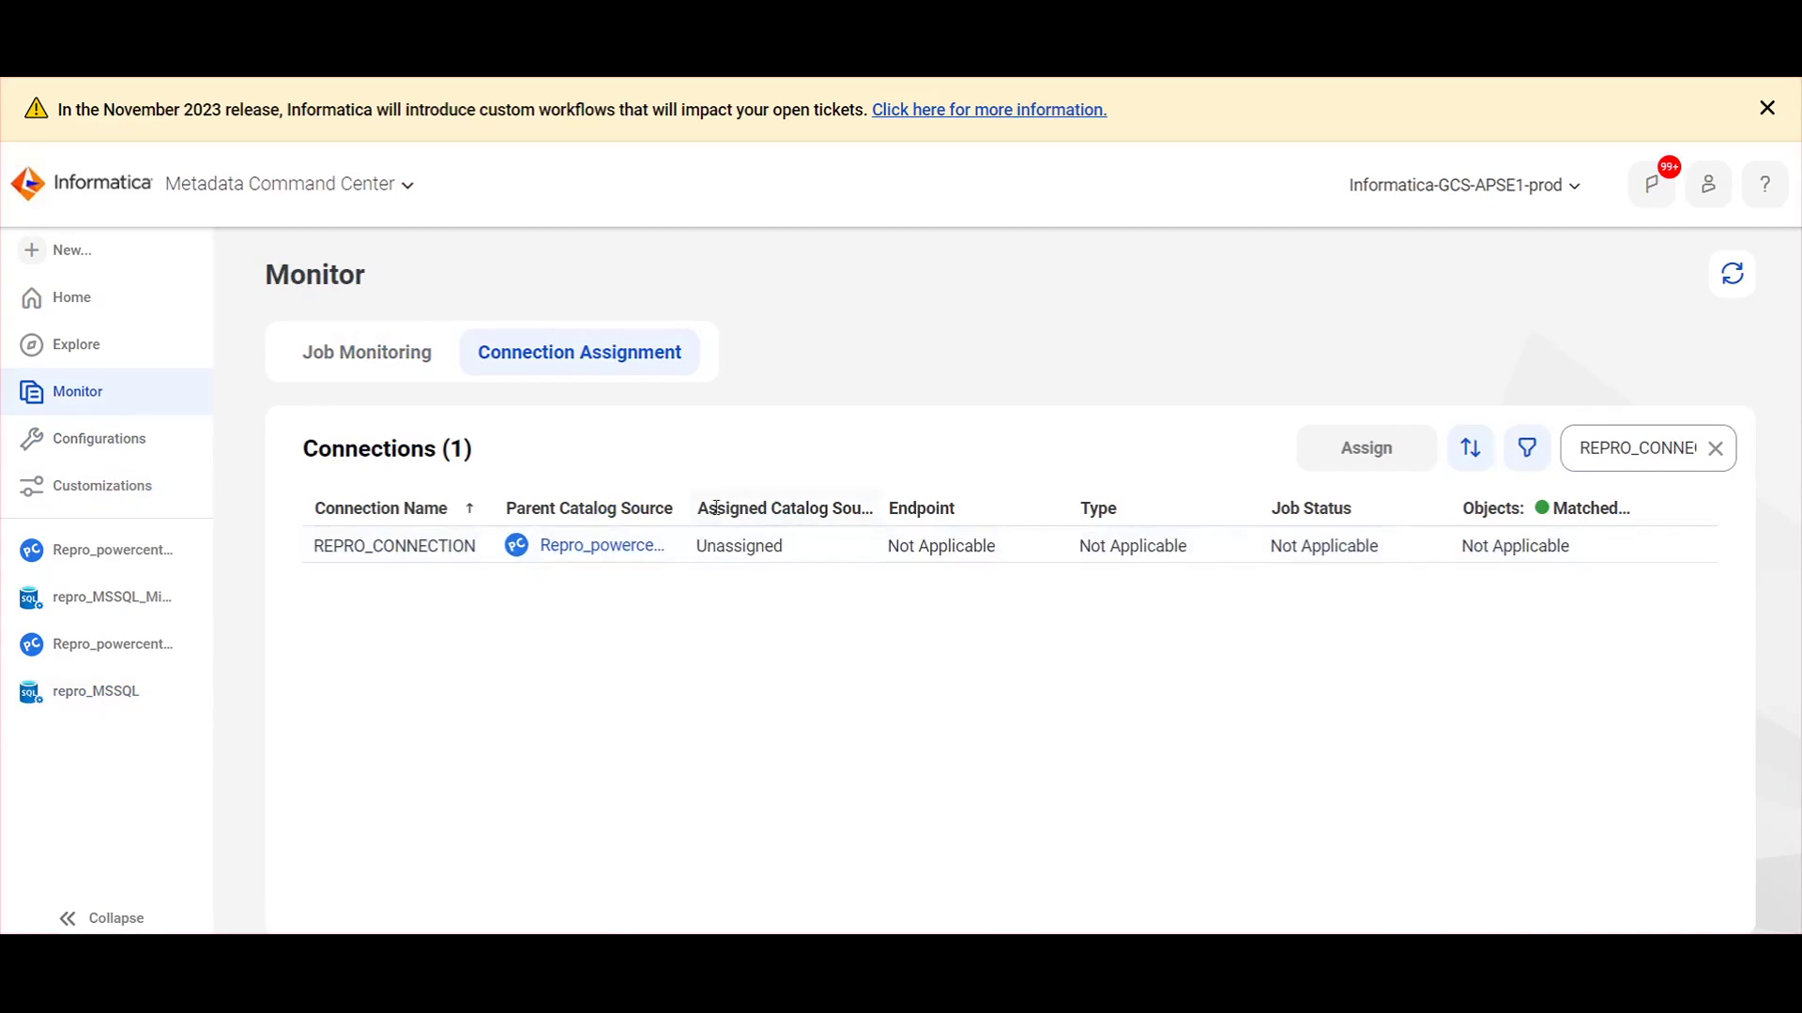
pyautogui.moveTo(692, 511); pyautogui.dragTo(765, 511)
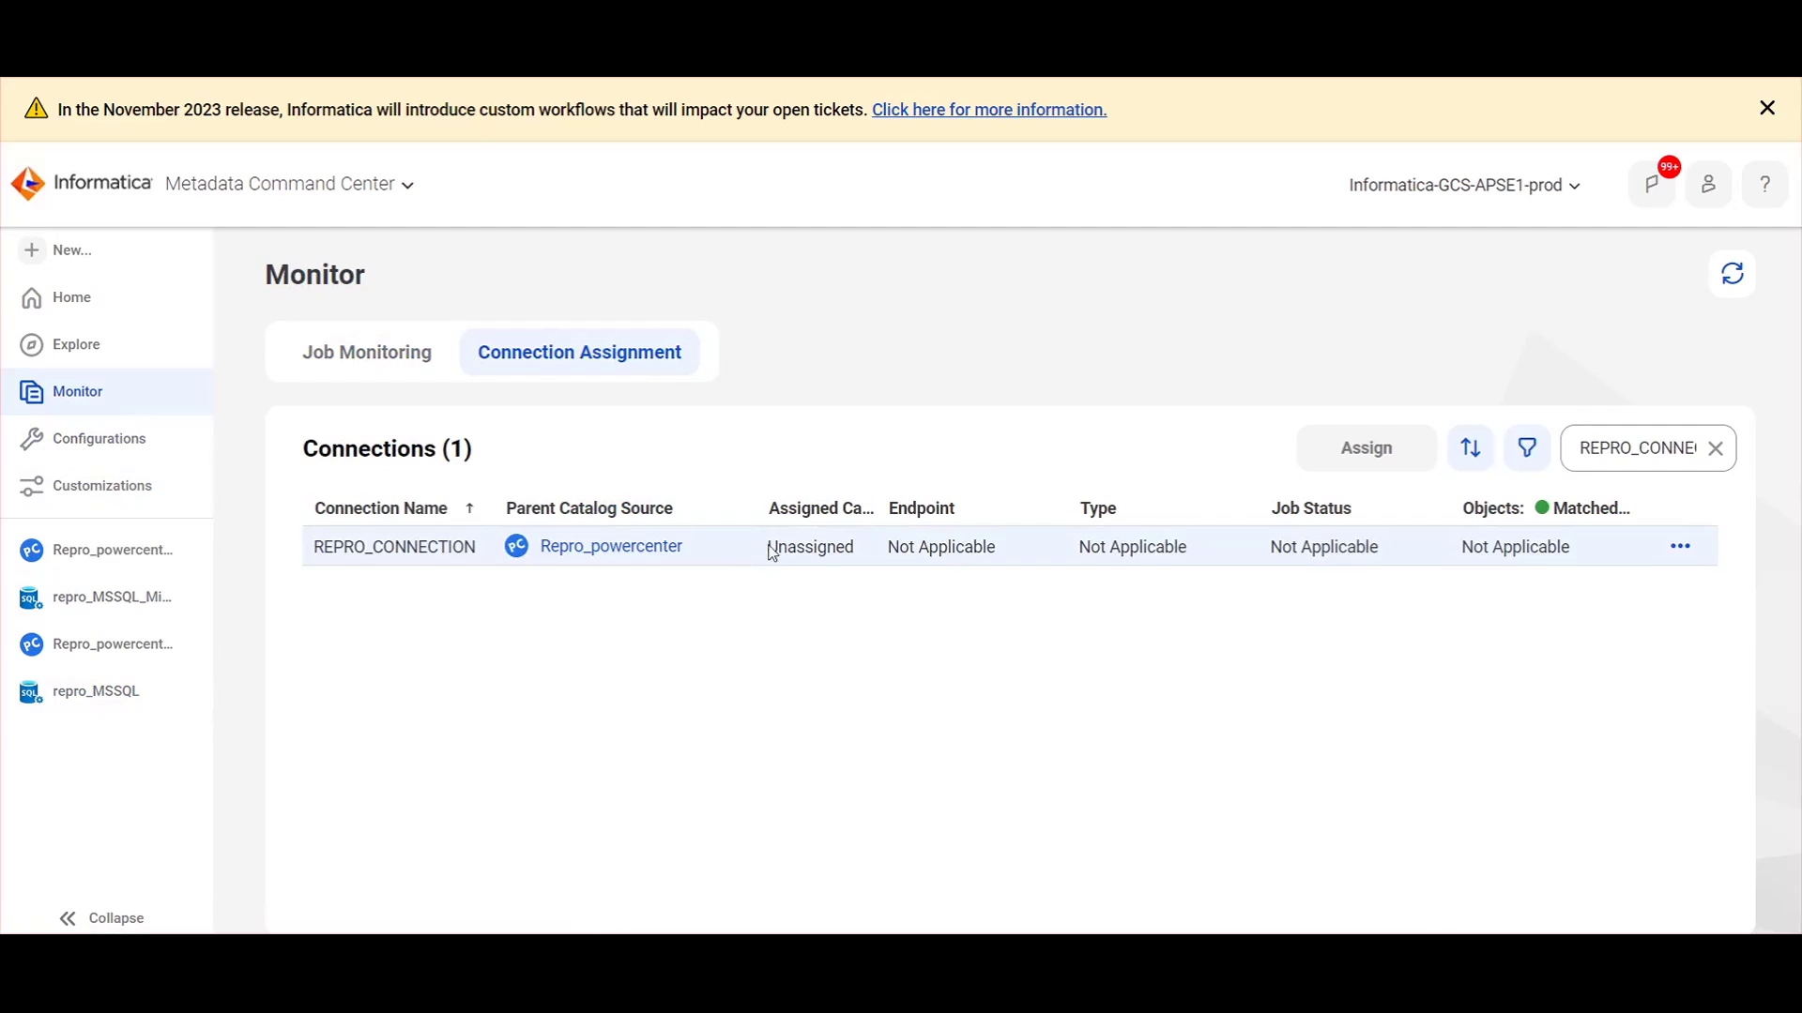
# Choose Assign from REPRO_CONNECTION's row actions menu.
pyautogui.click(1647, 546)
pyautogui.click(1680, 546)
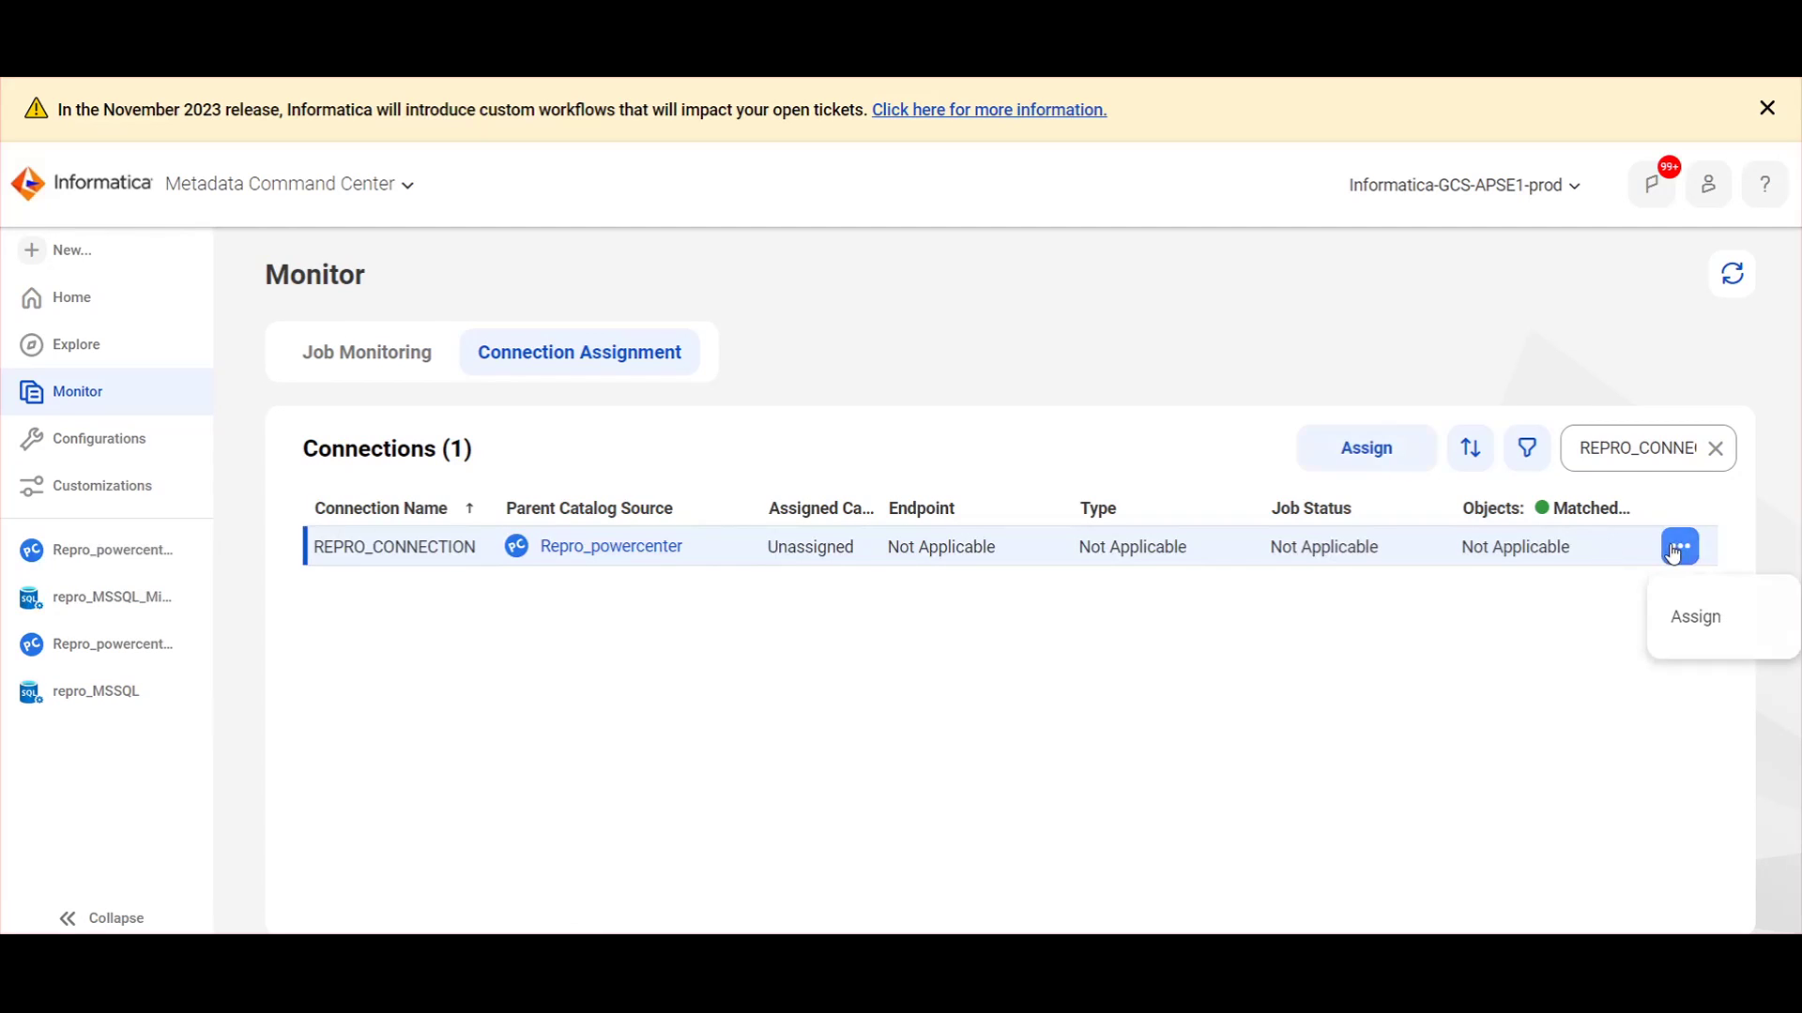
pyautogui.click(1731, 624)
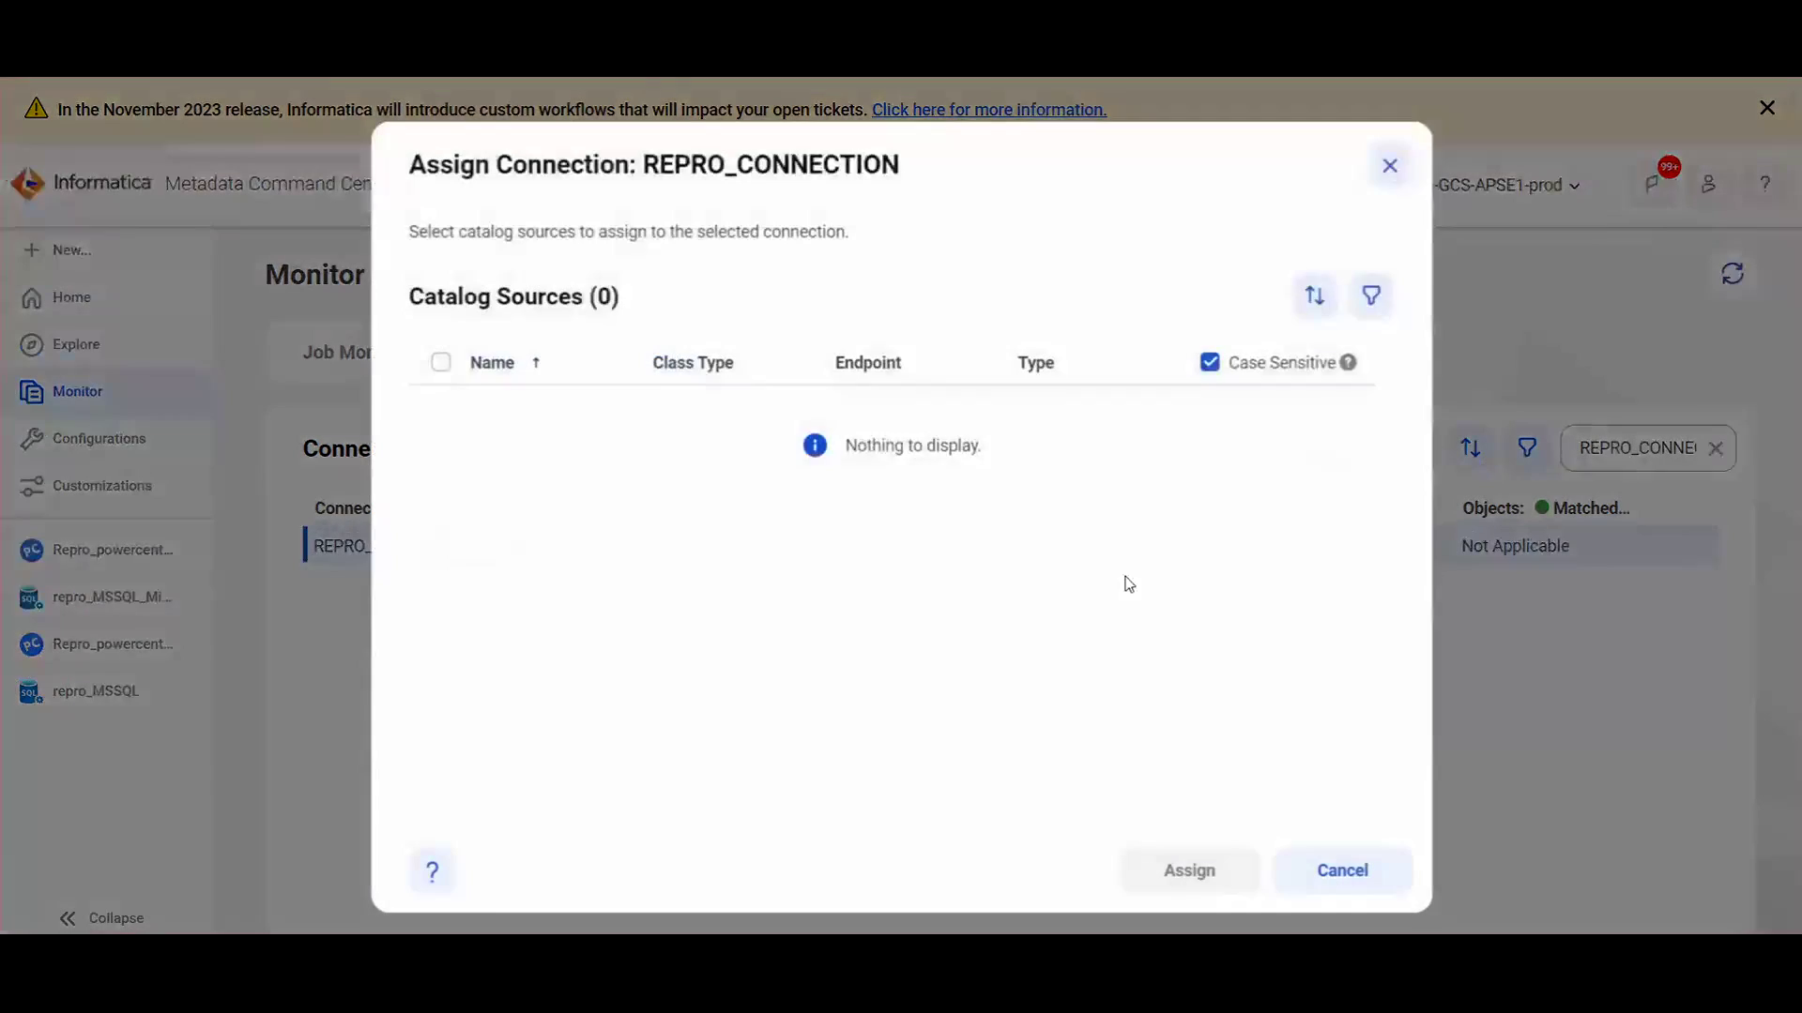
# Add an Endpoint filter to the Assign Connection catalog source list.
pyautogui.click(1371, 297)
pyautogui.click(506, 365)
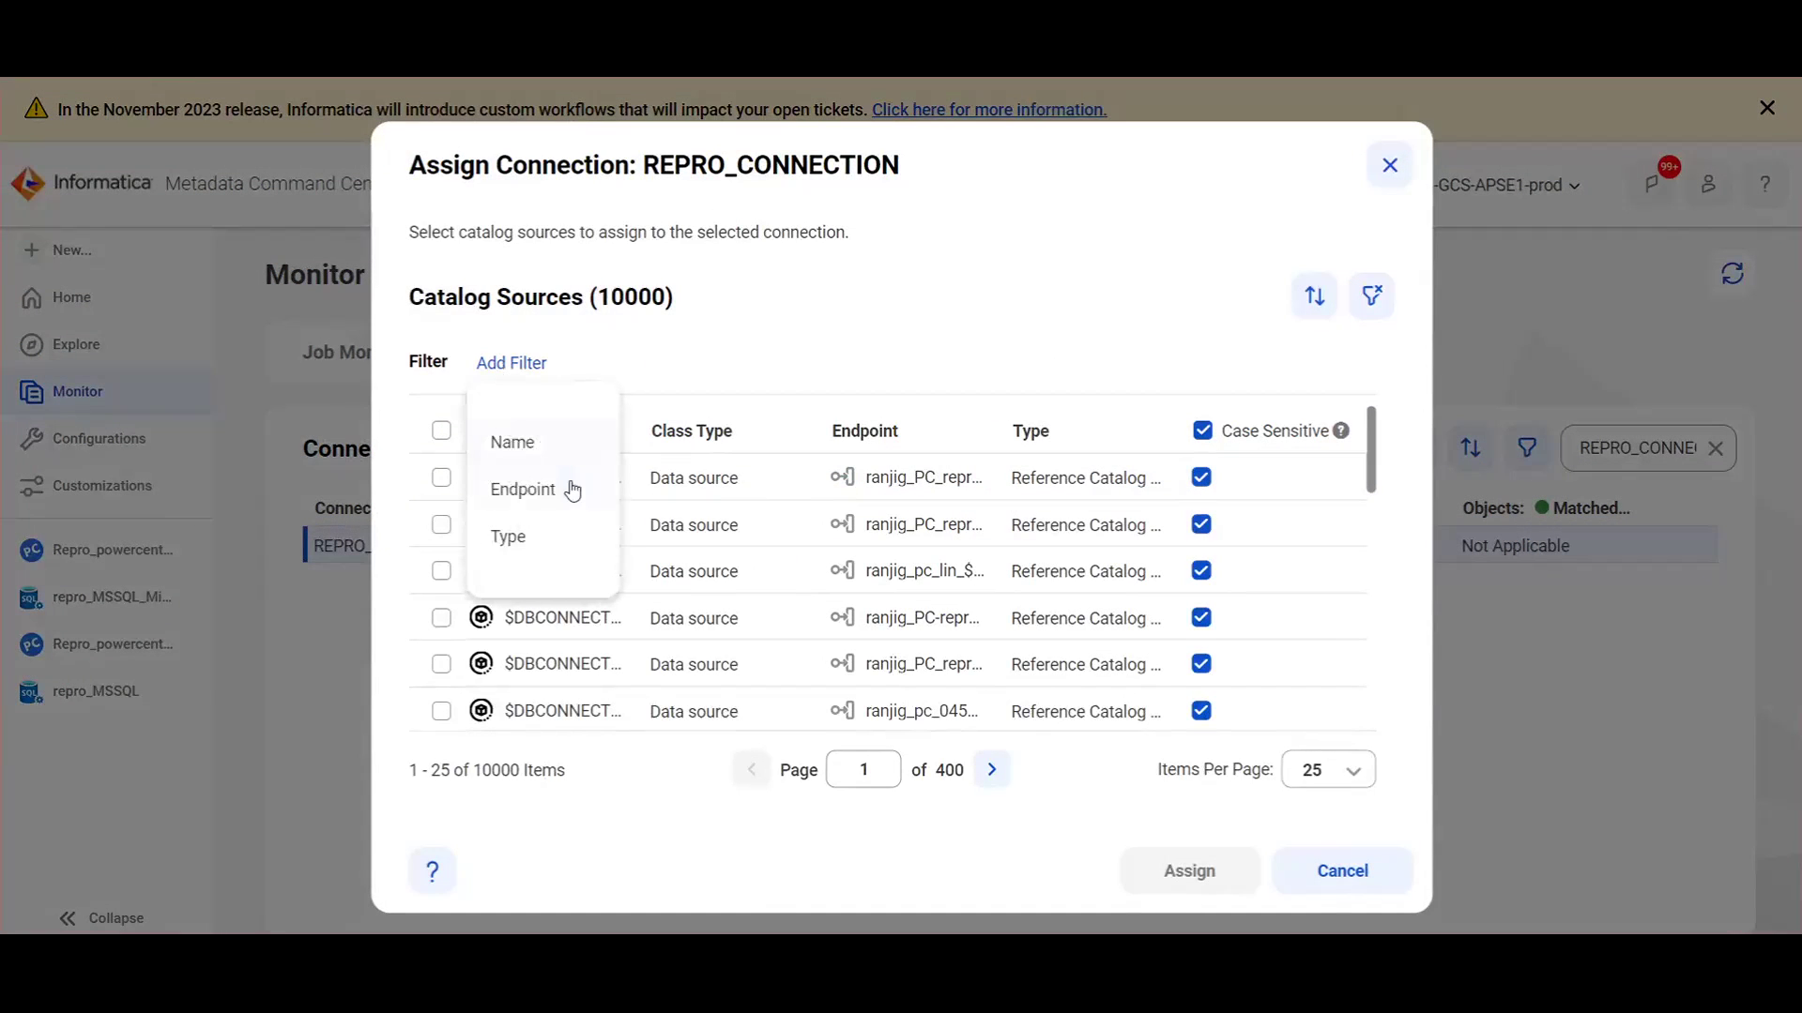
pyautogui.click(563, 477)
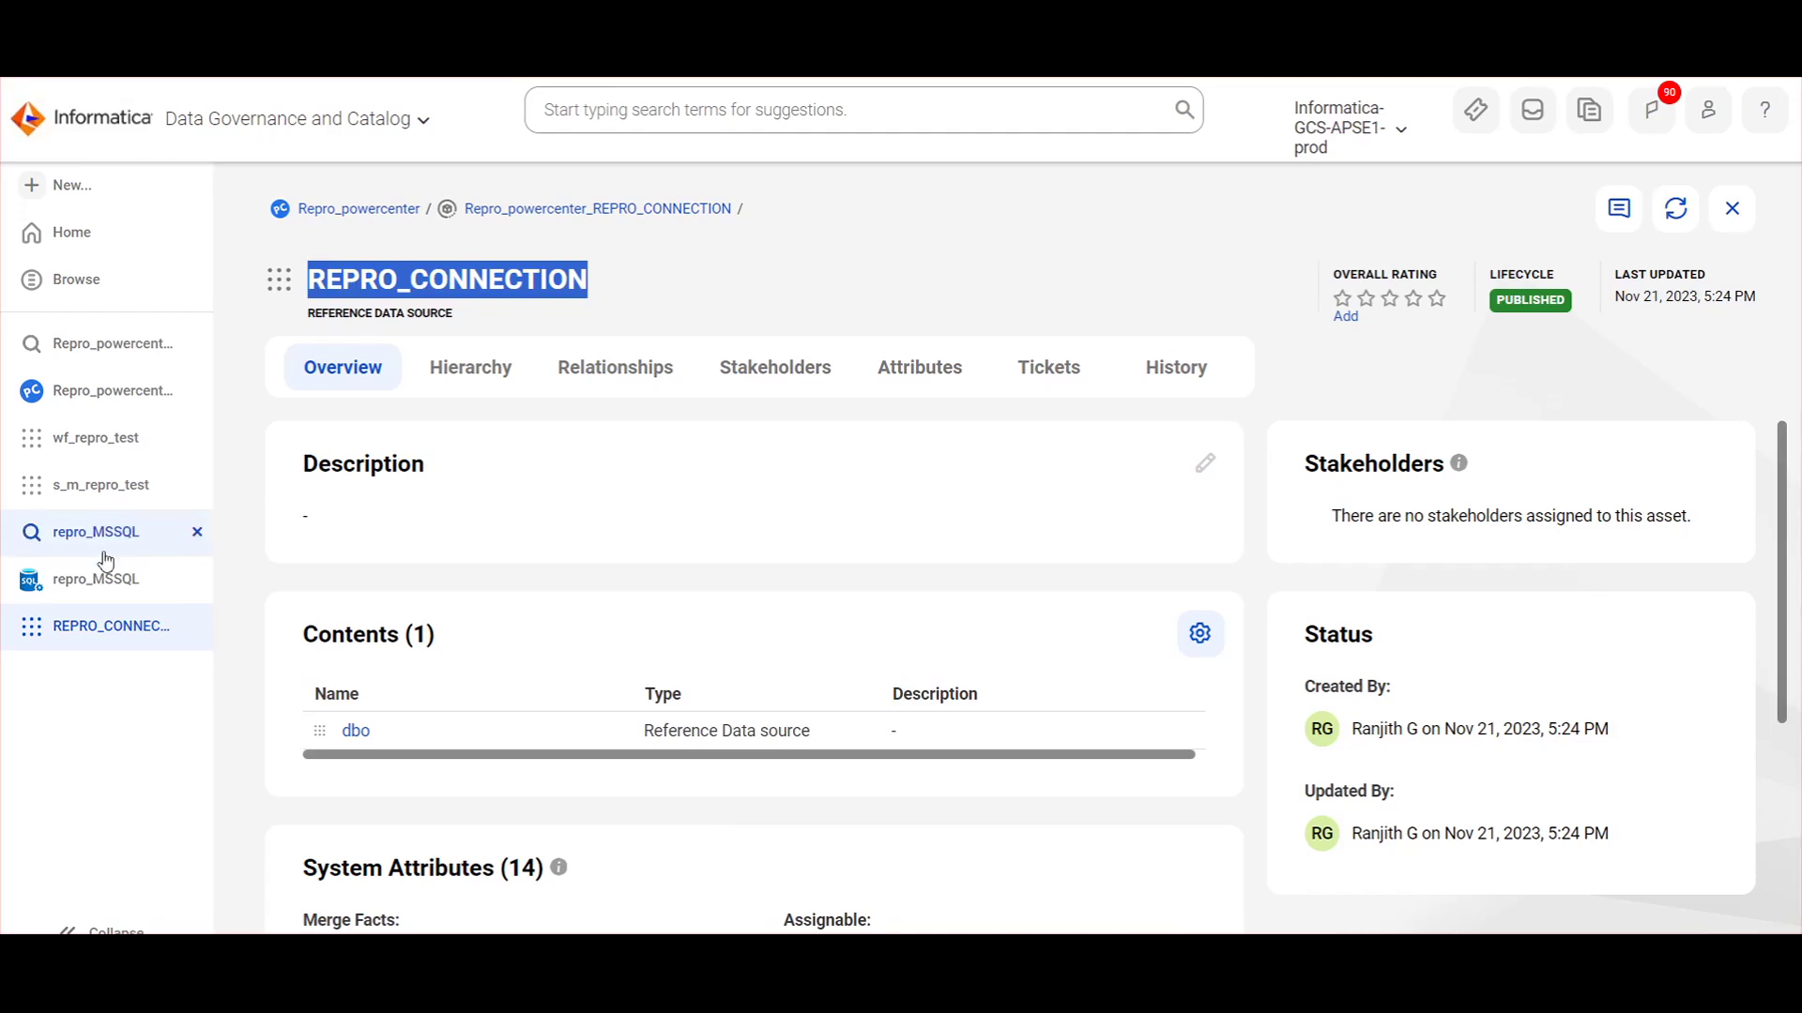
# Filter the Endpoint by repro_MSSQL, check the database source and assign it.
pyautogui.click(75, 581)
pyautogui.doubleClick(338, 282)
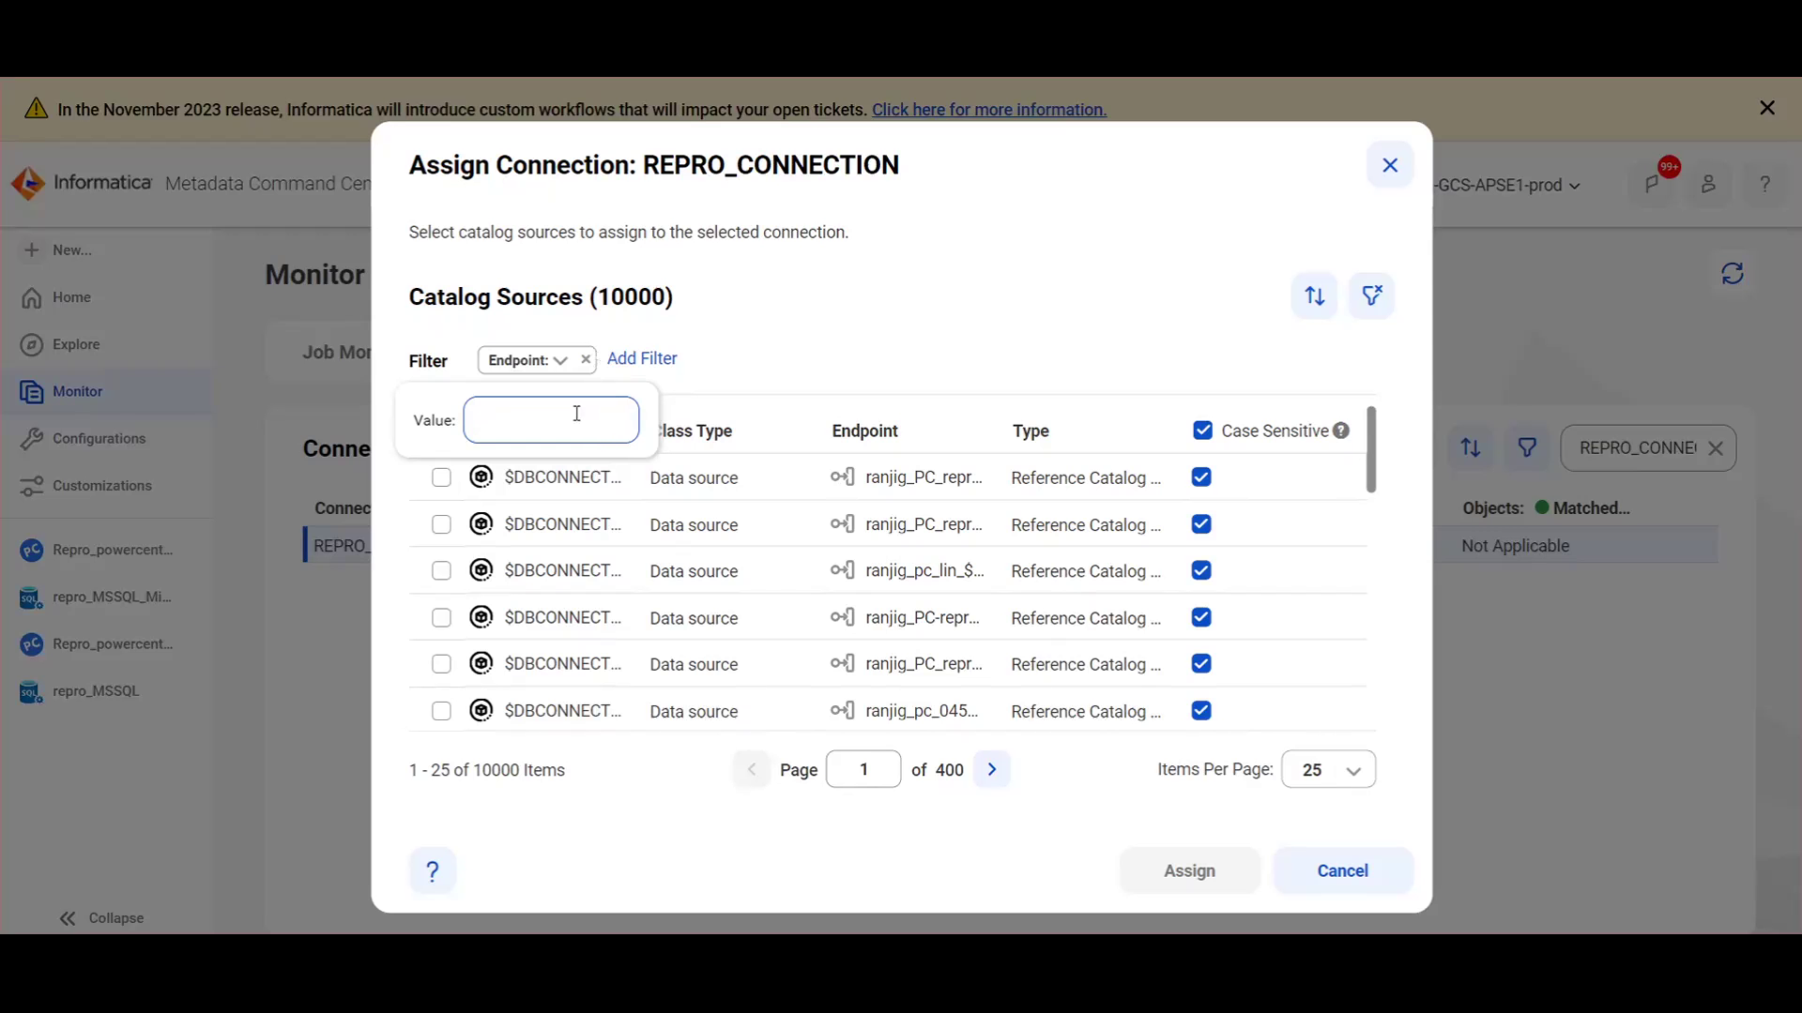
pyautogui.write('repro_MSSQL')
pyautogui.press('Return')
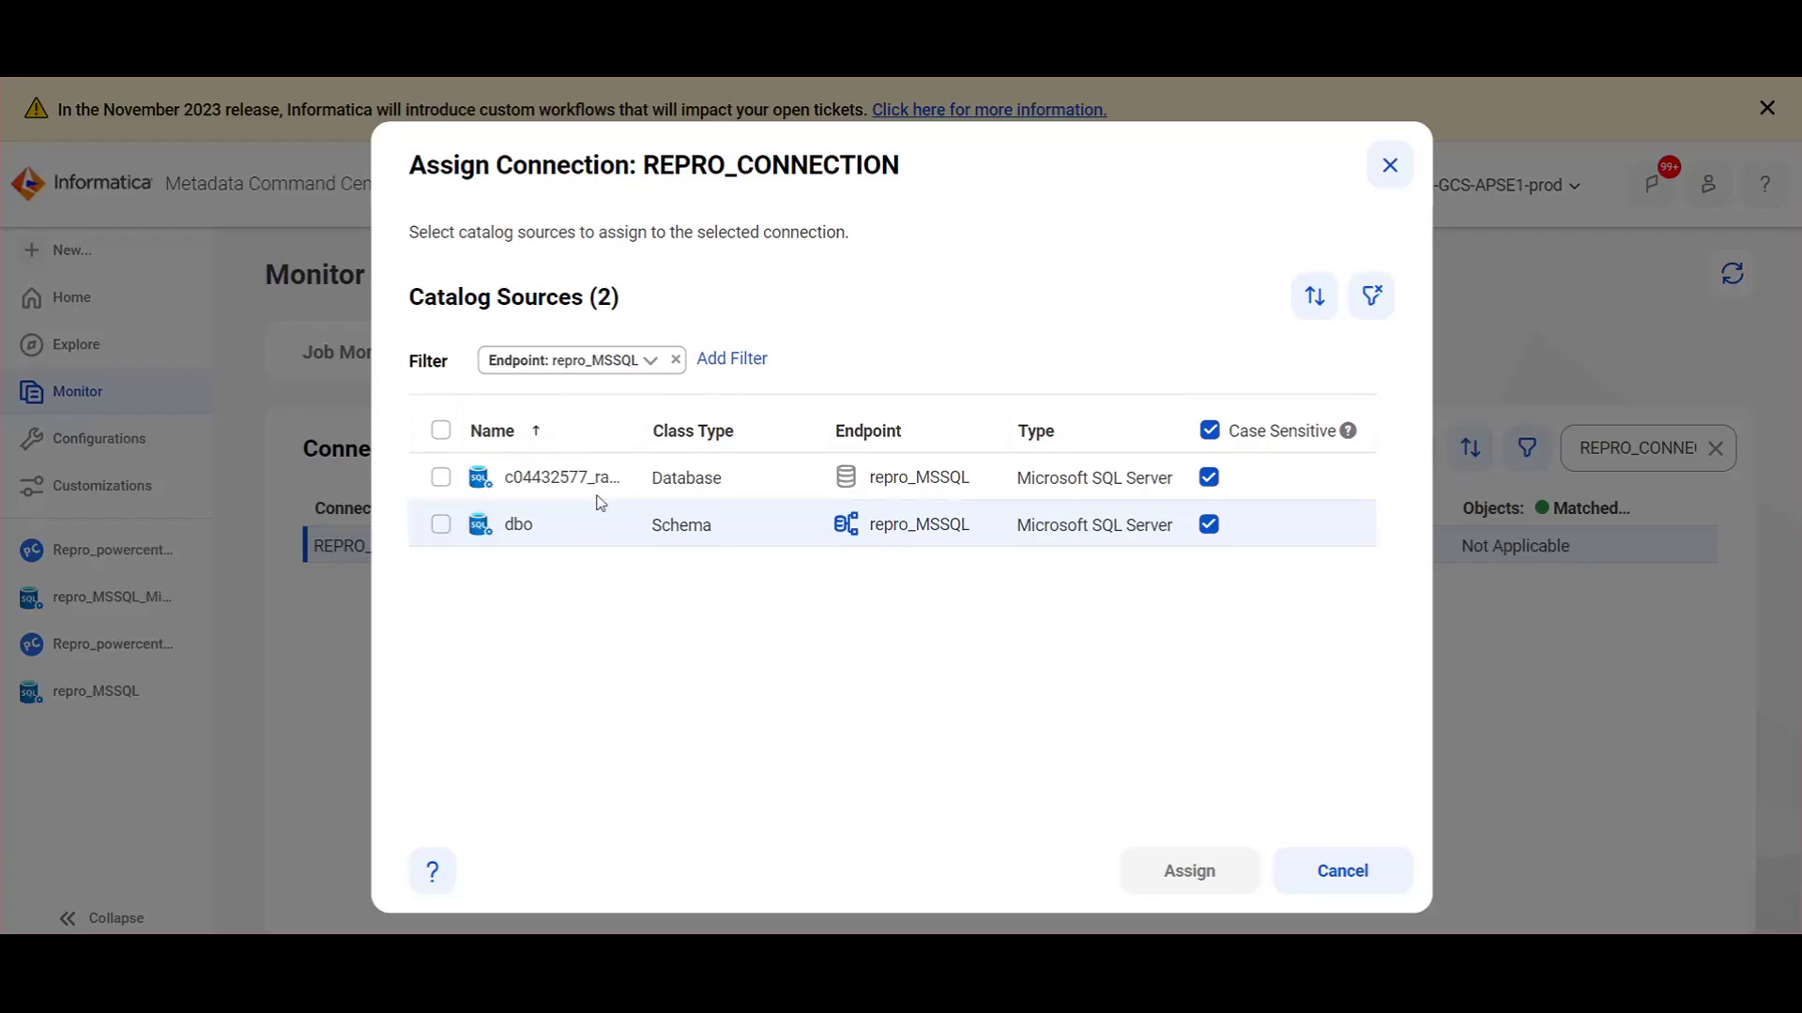
pyautogui.click(441, 481)
pyautogui.click(1189, 869)
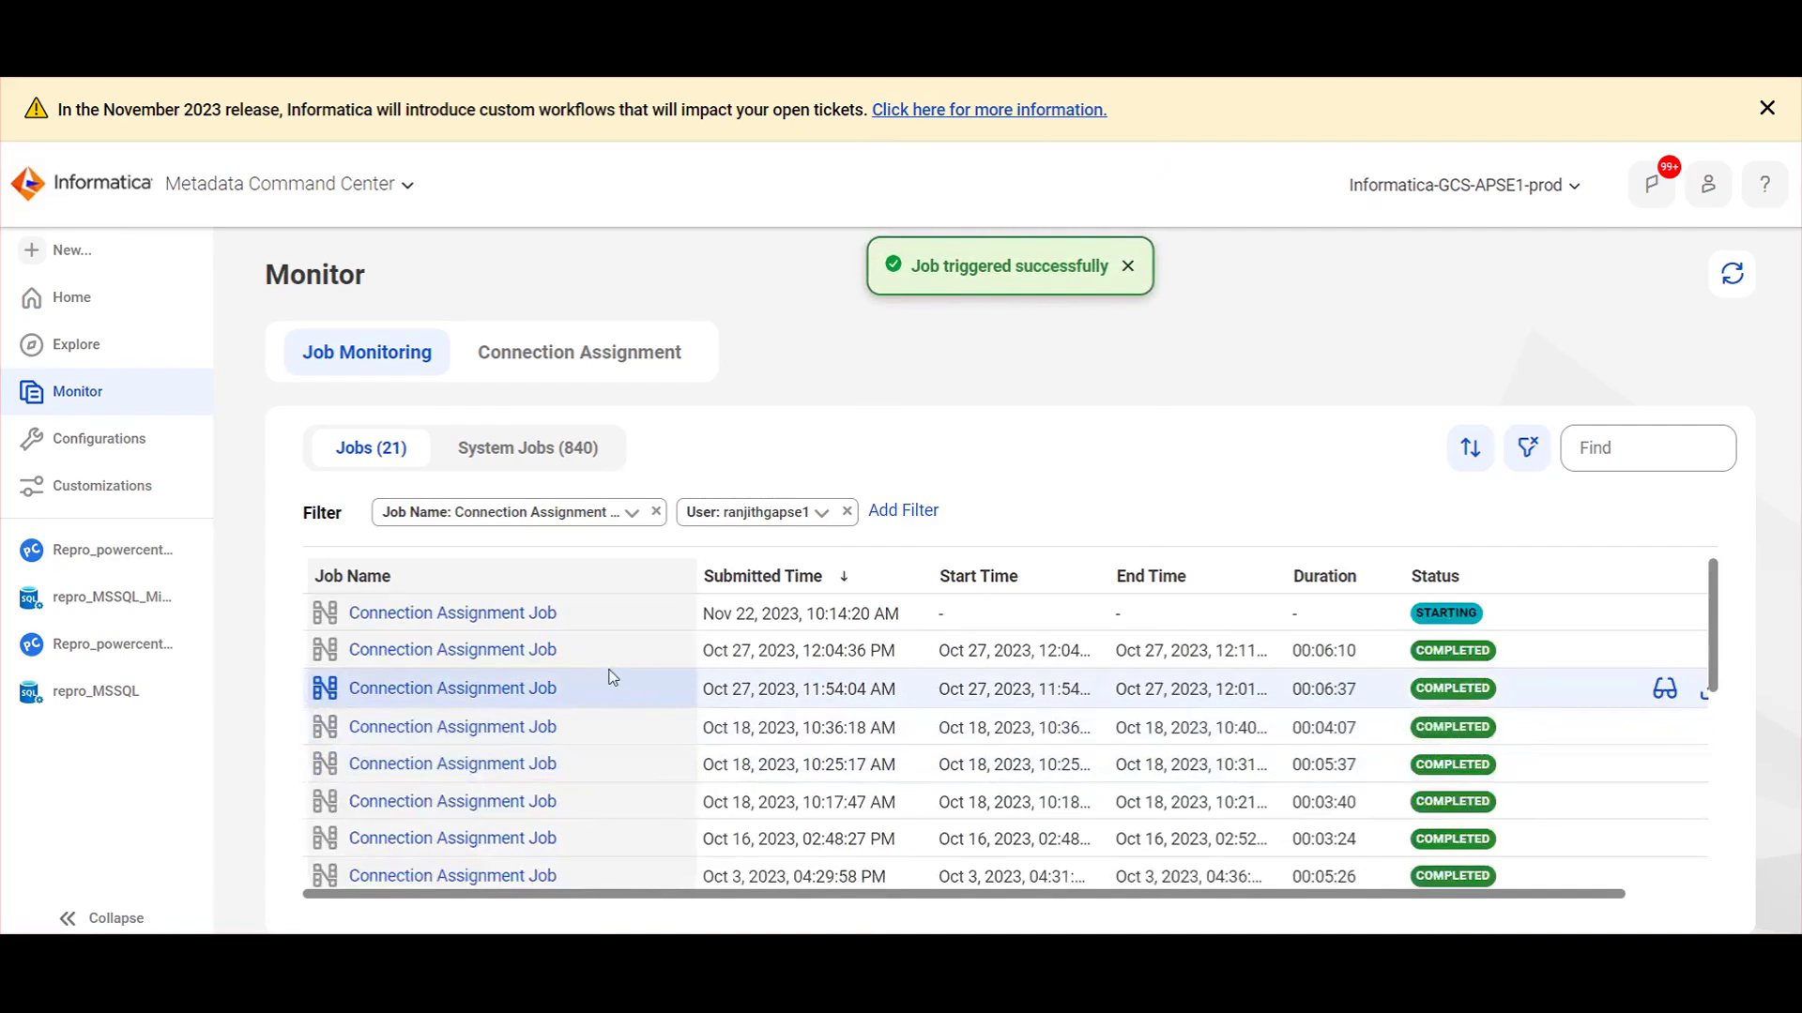
# Open the new Connection Assignment Job and refresh its progress.
pyautogui.click(422, 615)
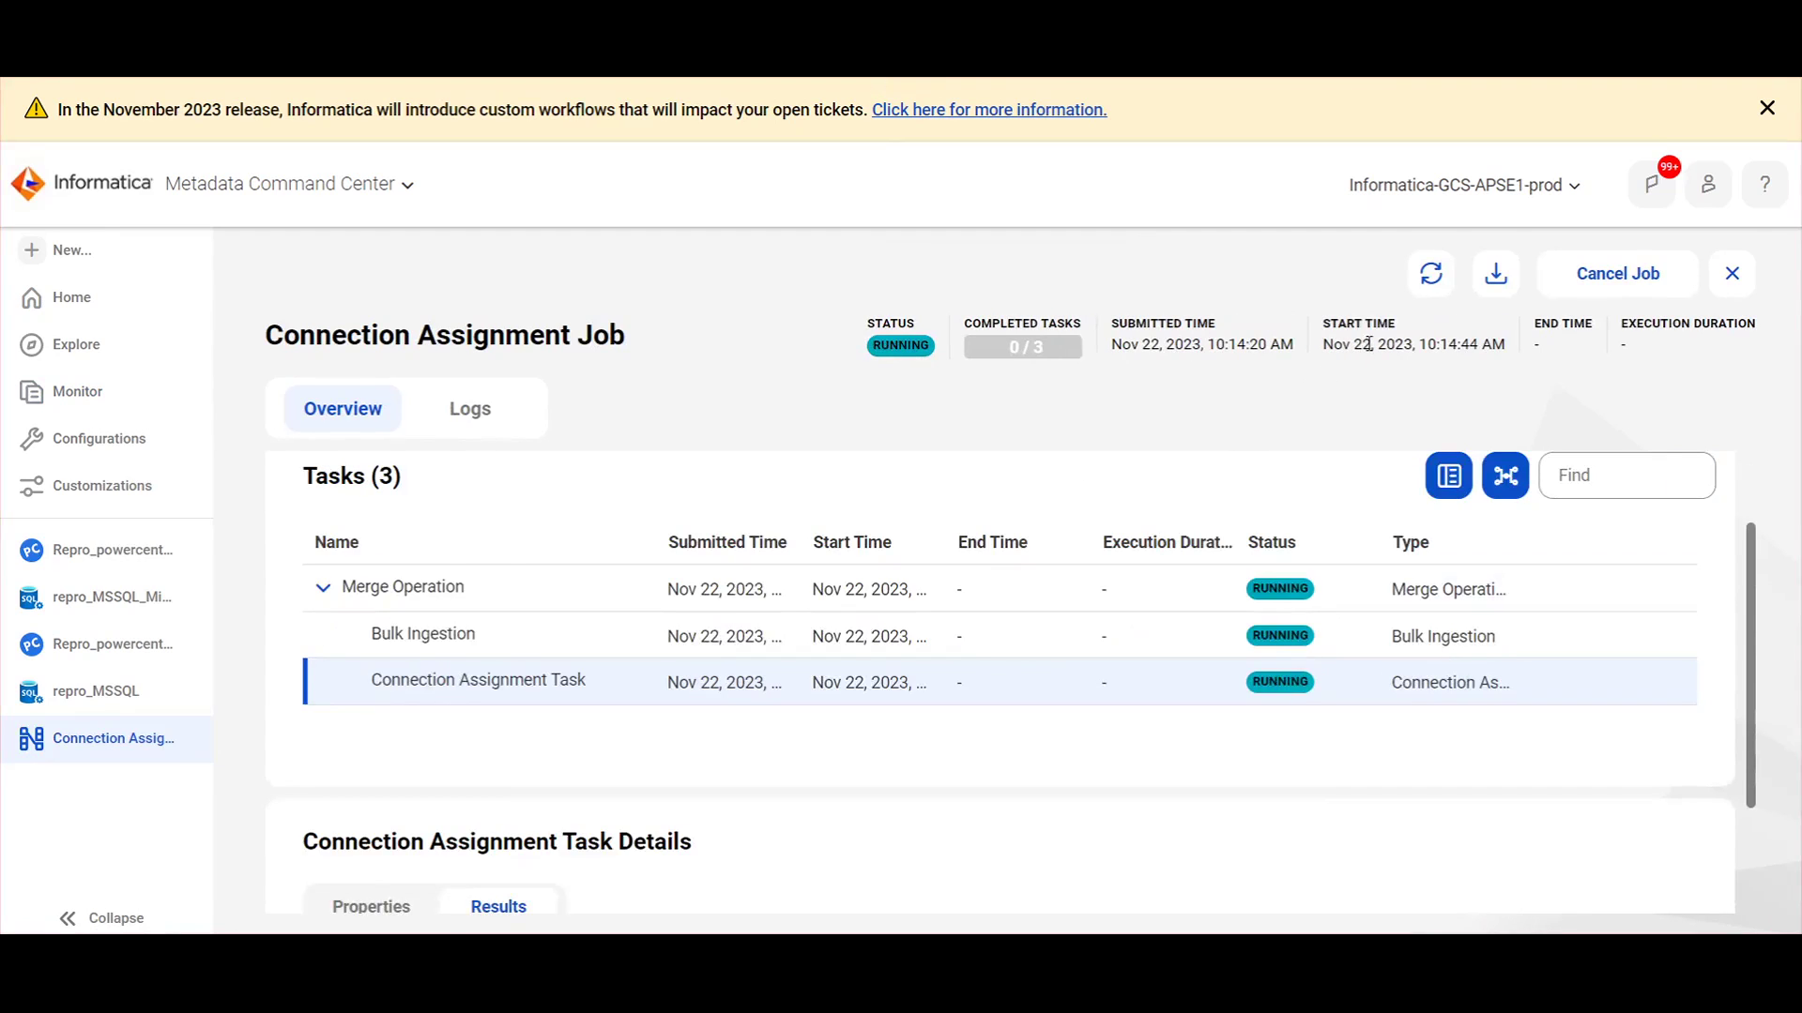
pyautogui.click(1431, 282)
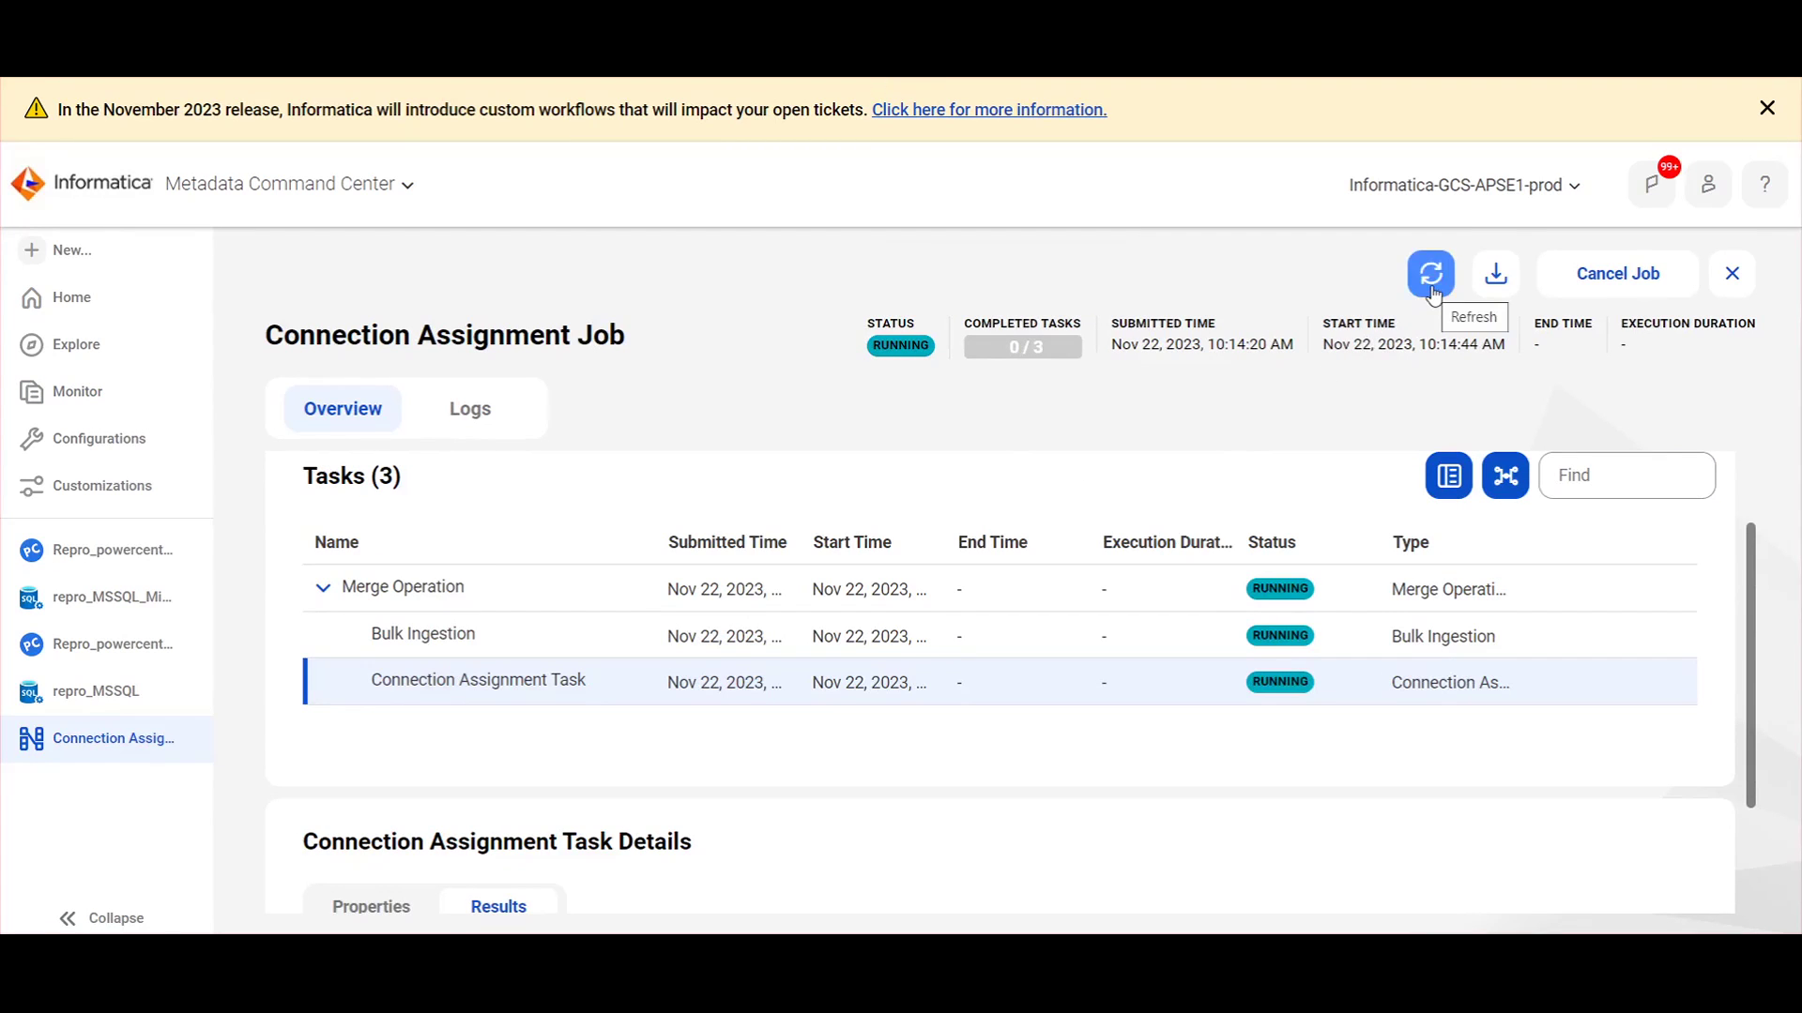
pyautogui.scroll(-2, 507, 687)
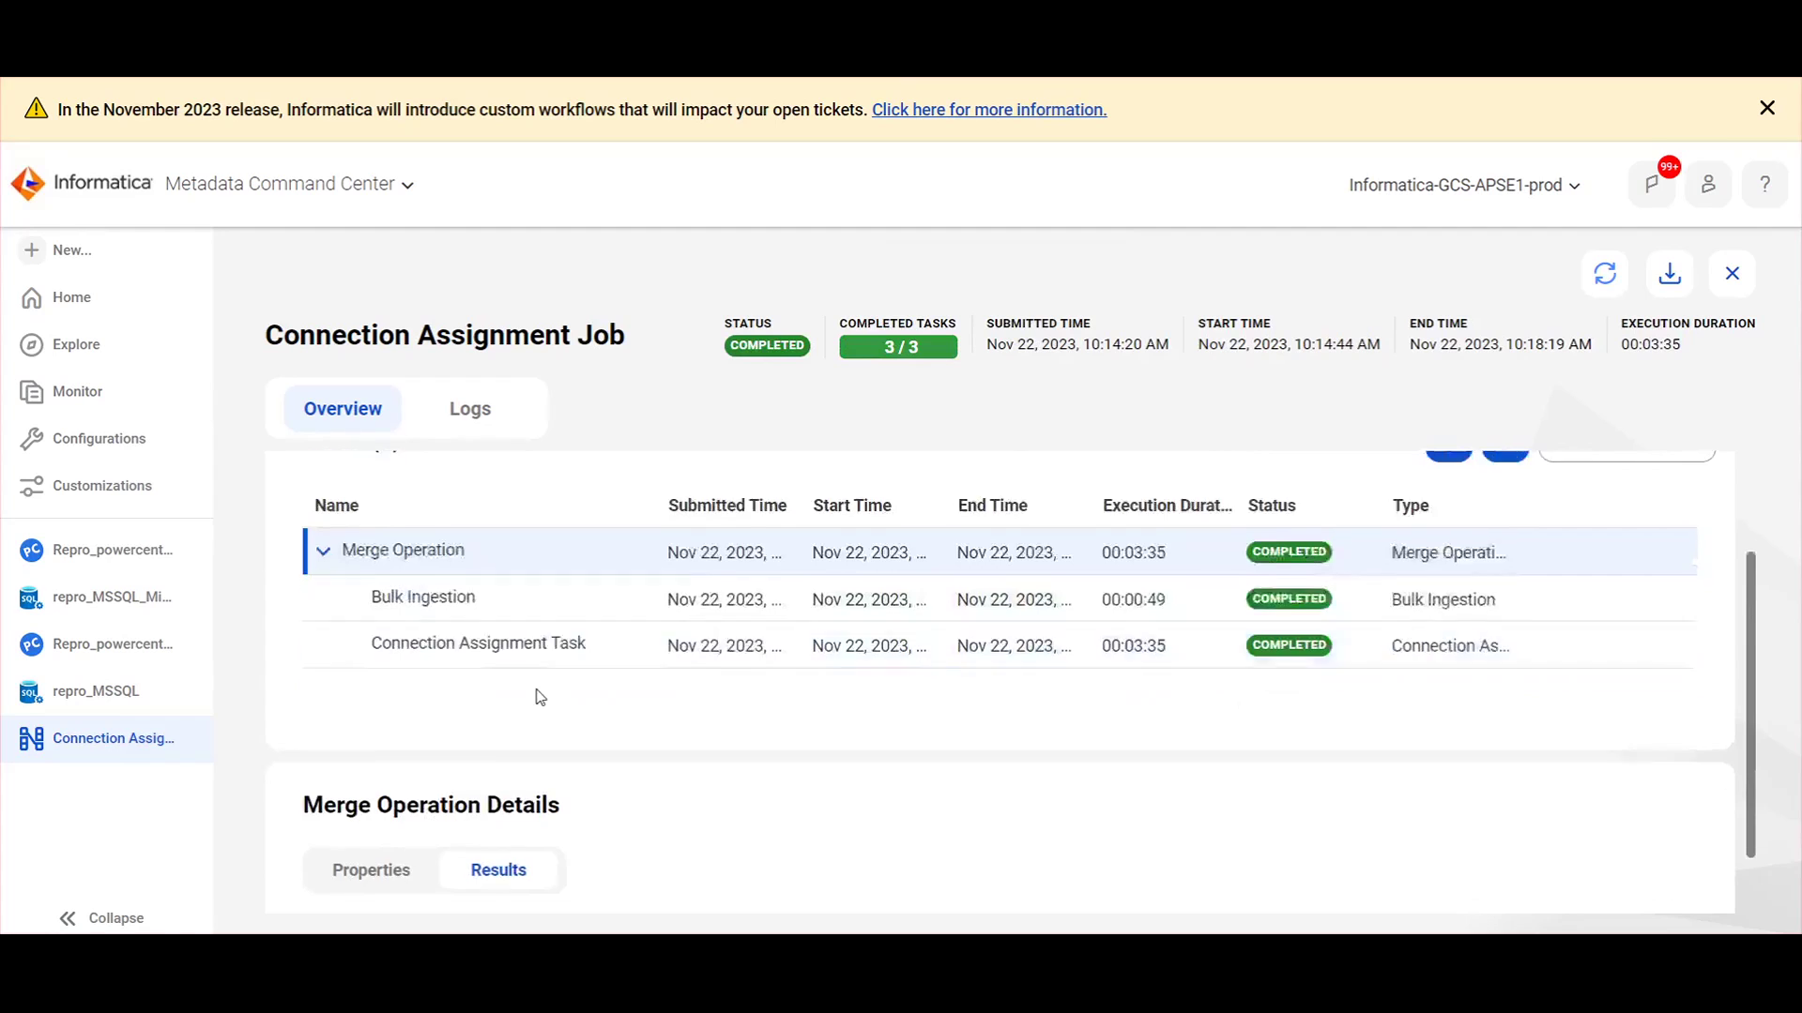
pyautogui.scroll(1, 576, 676)
pyautogui.scroll(-1, 515, 695)
# Review Merge Operation properties and task results: 25 matched, 0 unmatched assets.
pyautogui.click(347, 793)
pyautogui.scroll(-1, 611, 725)
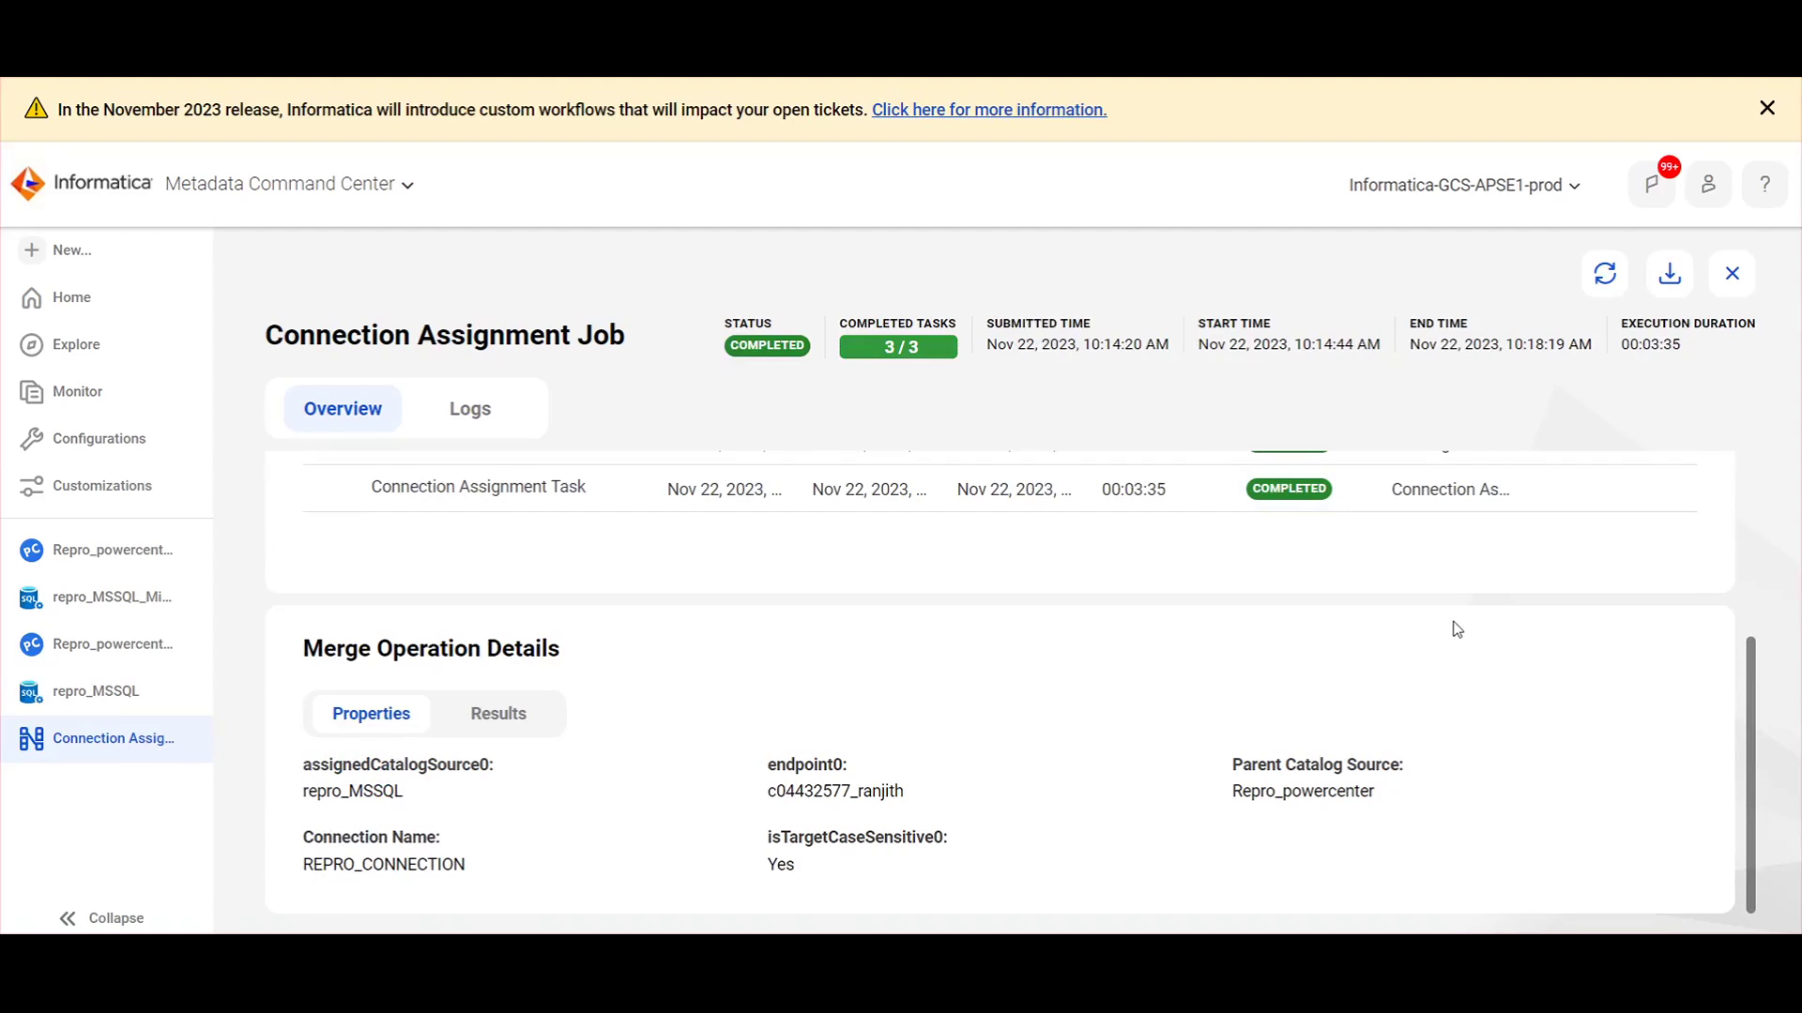
pyautogui.scroll(3, 591, 784)
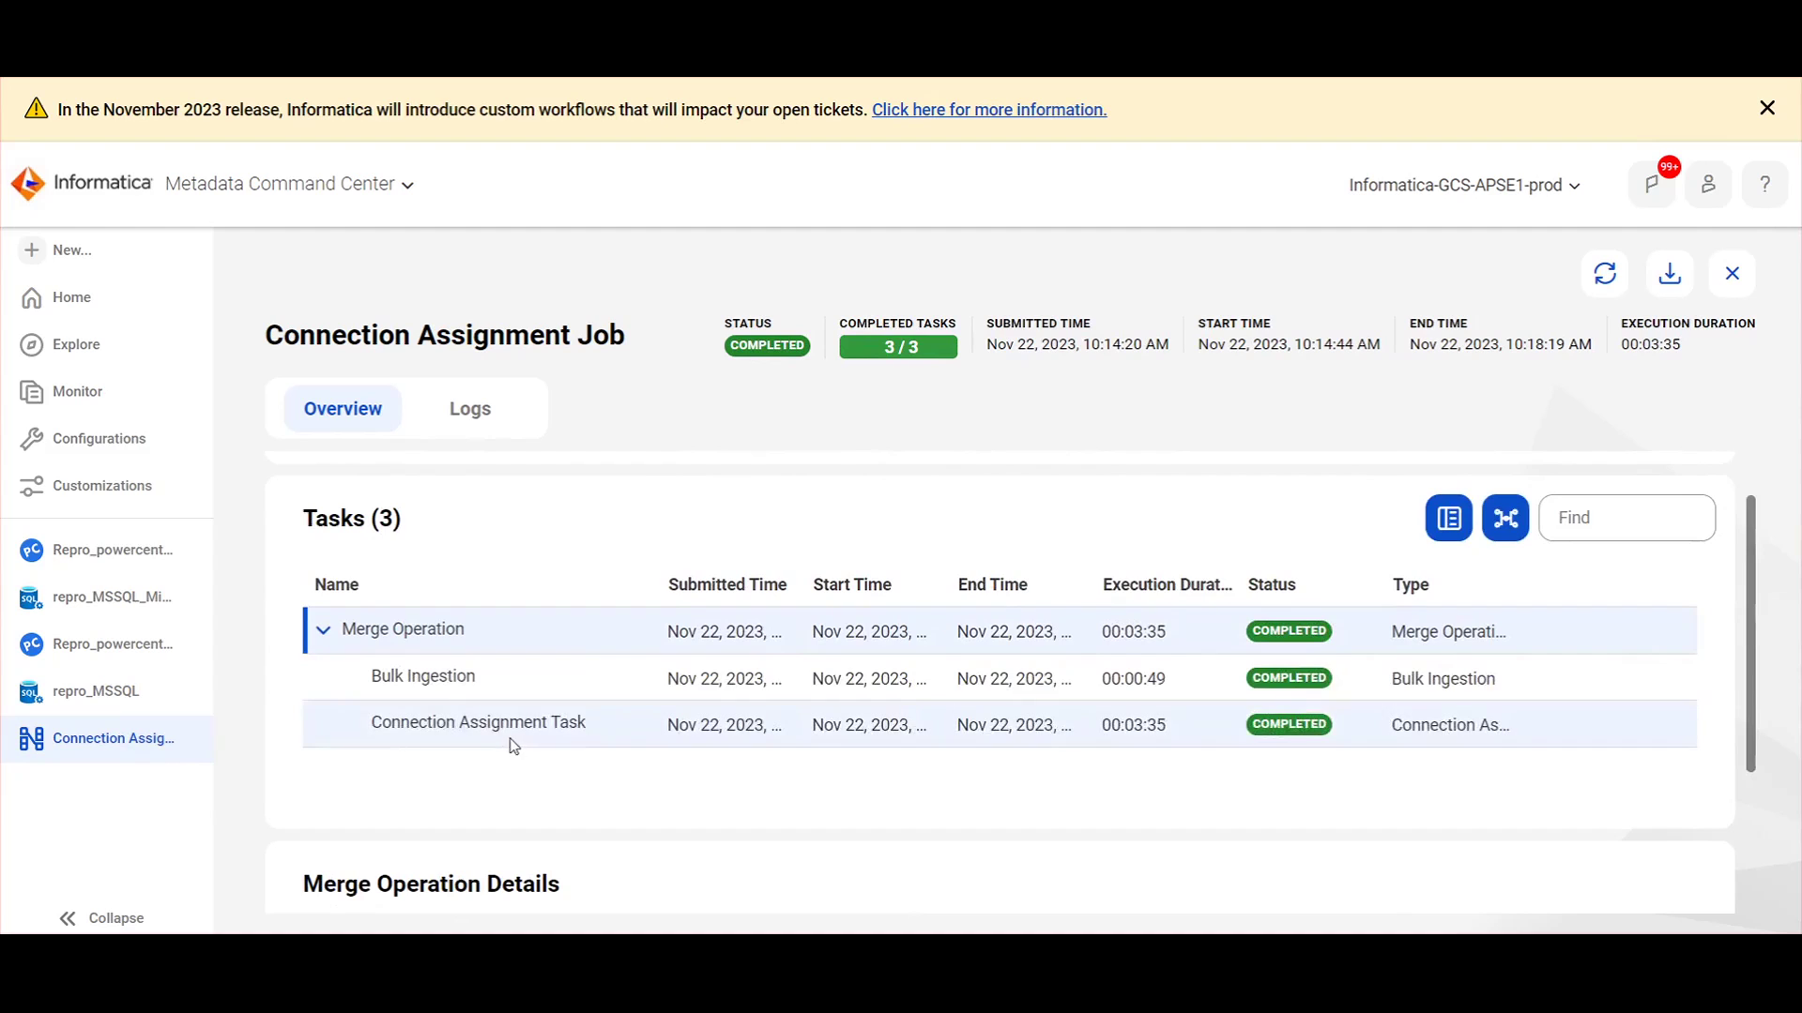
pyautogui.click(516, 724)
pyautogui.scroll(-3, 623, 723)
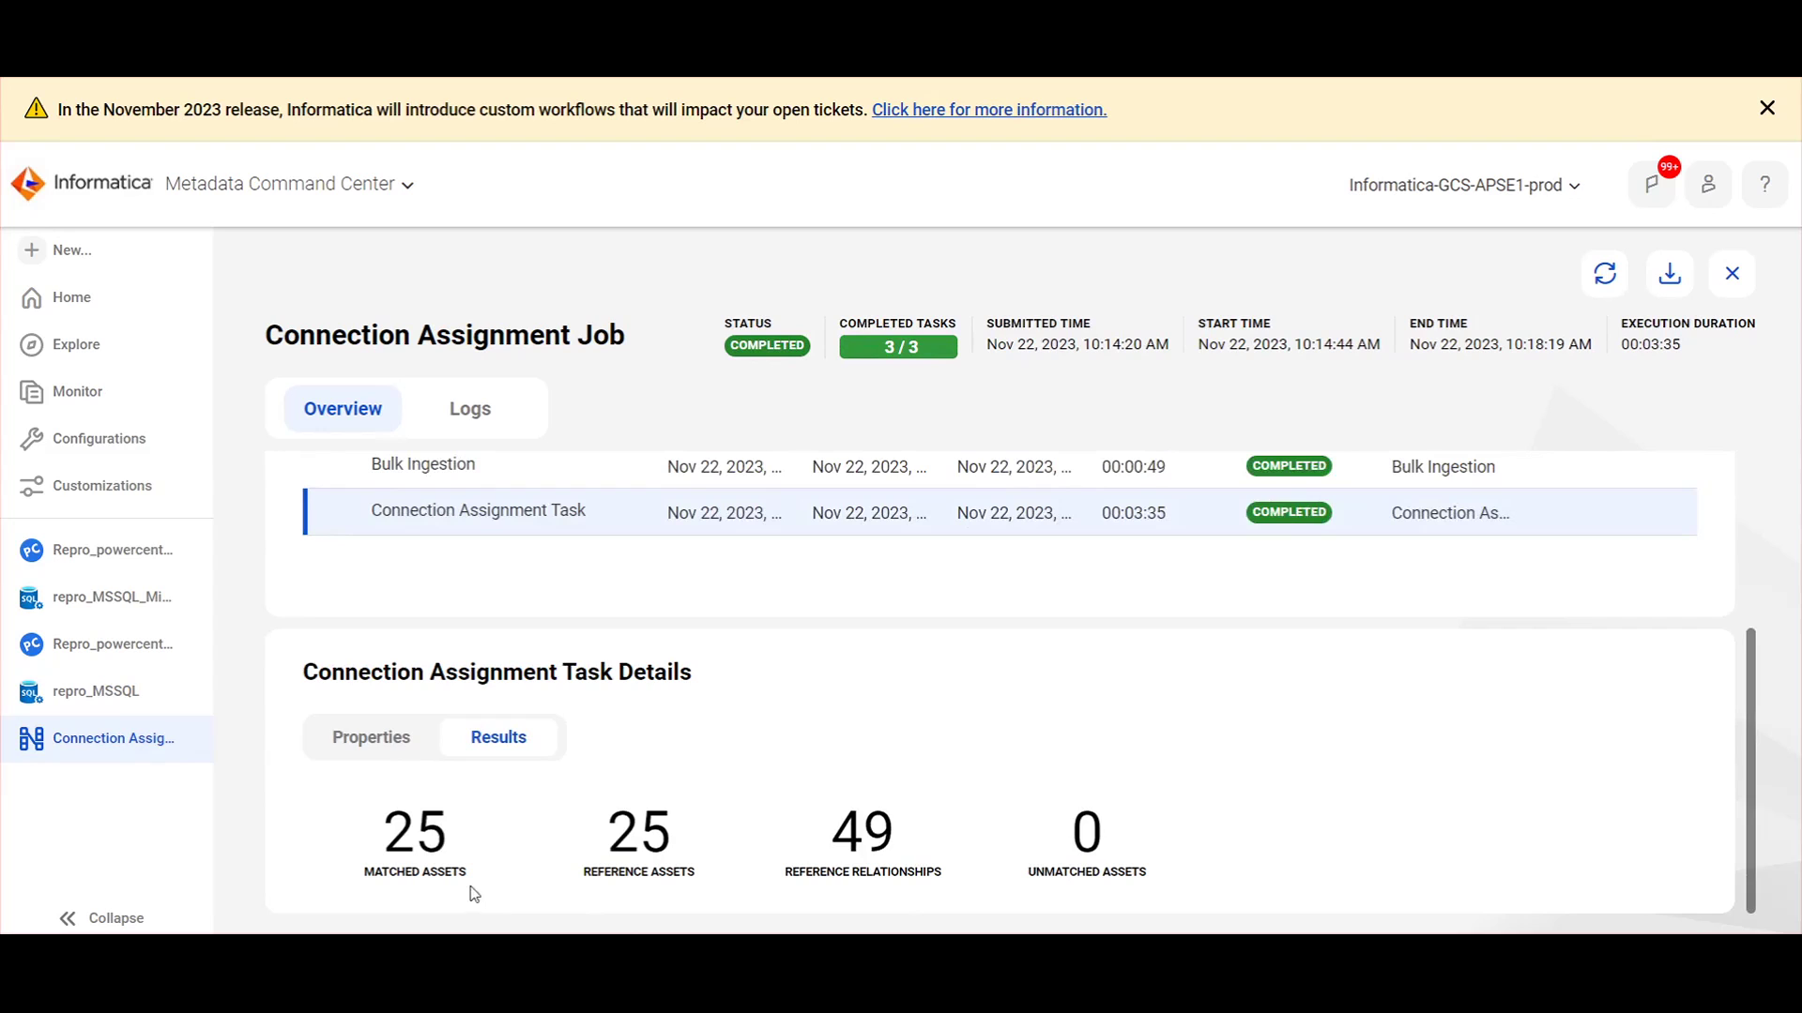
pyautogui.scroll(3, 785, 679)
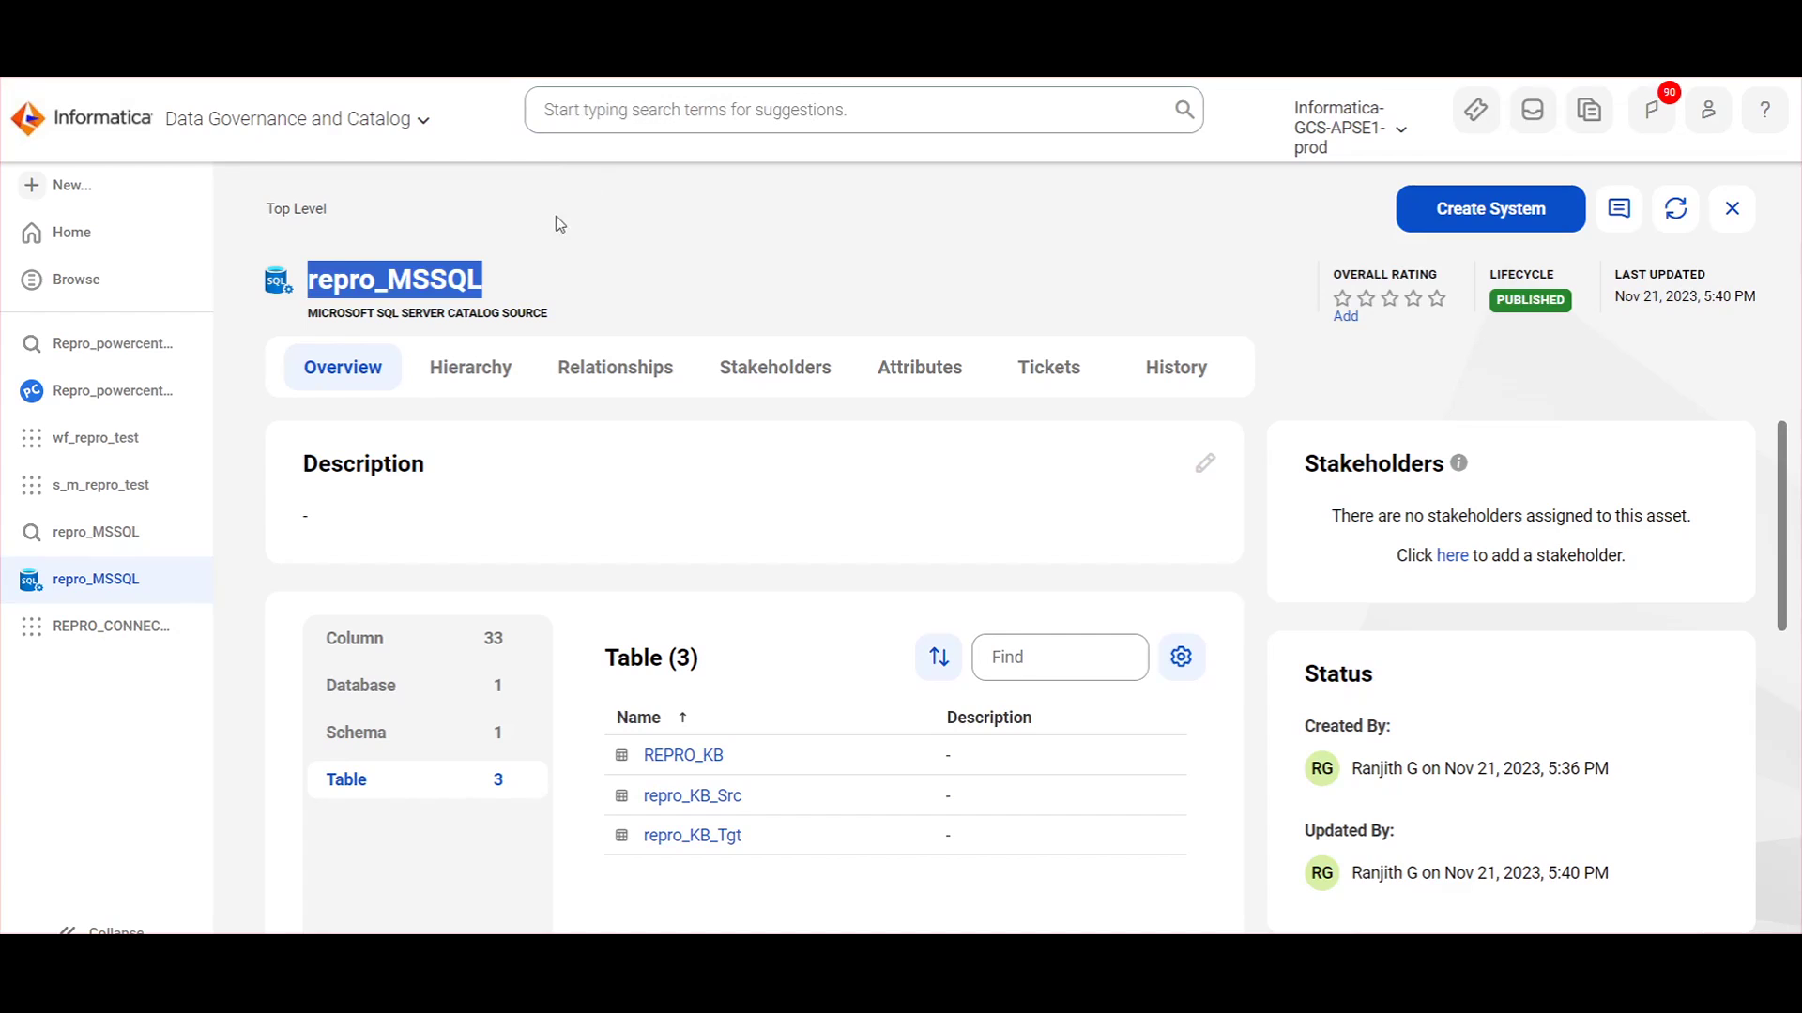
# Reload the s_m_repro_test lineage and inspect repro_KB_Src's details.
pyautogui.click(101, 486)
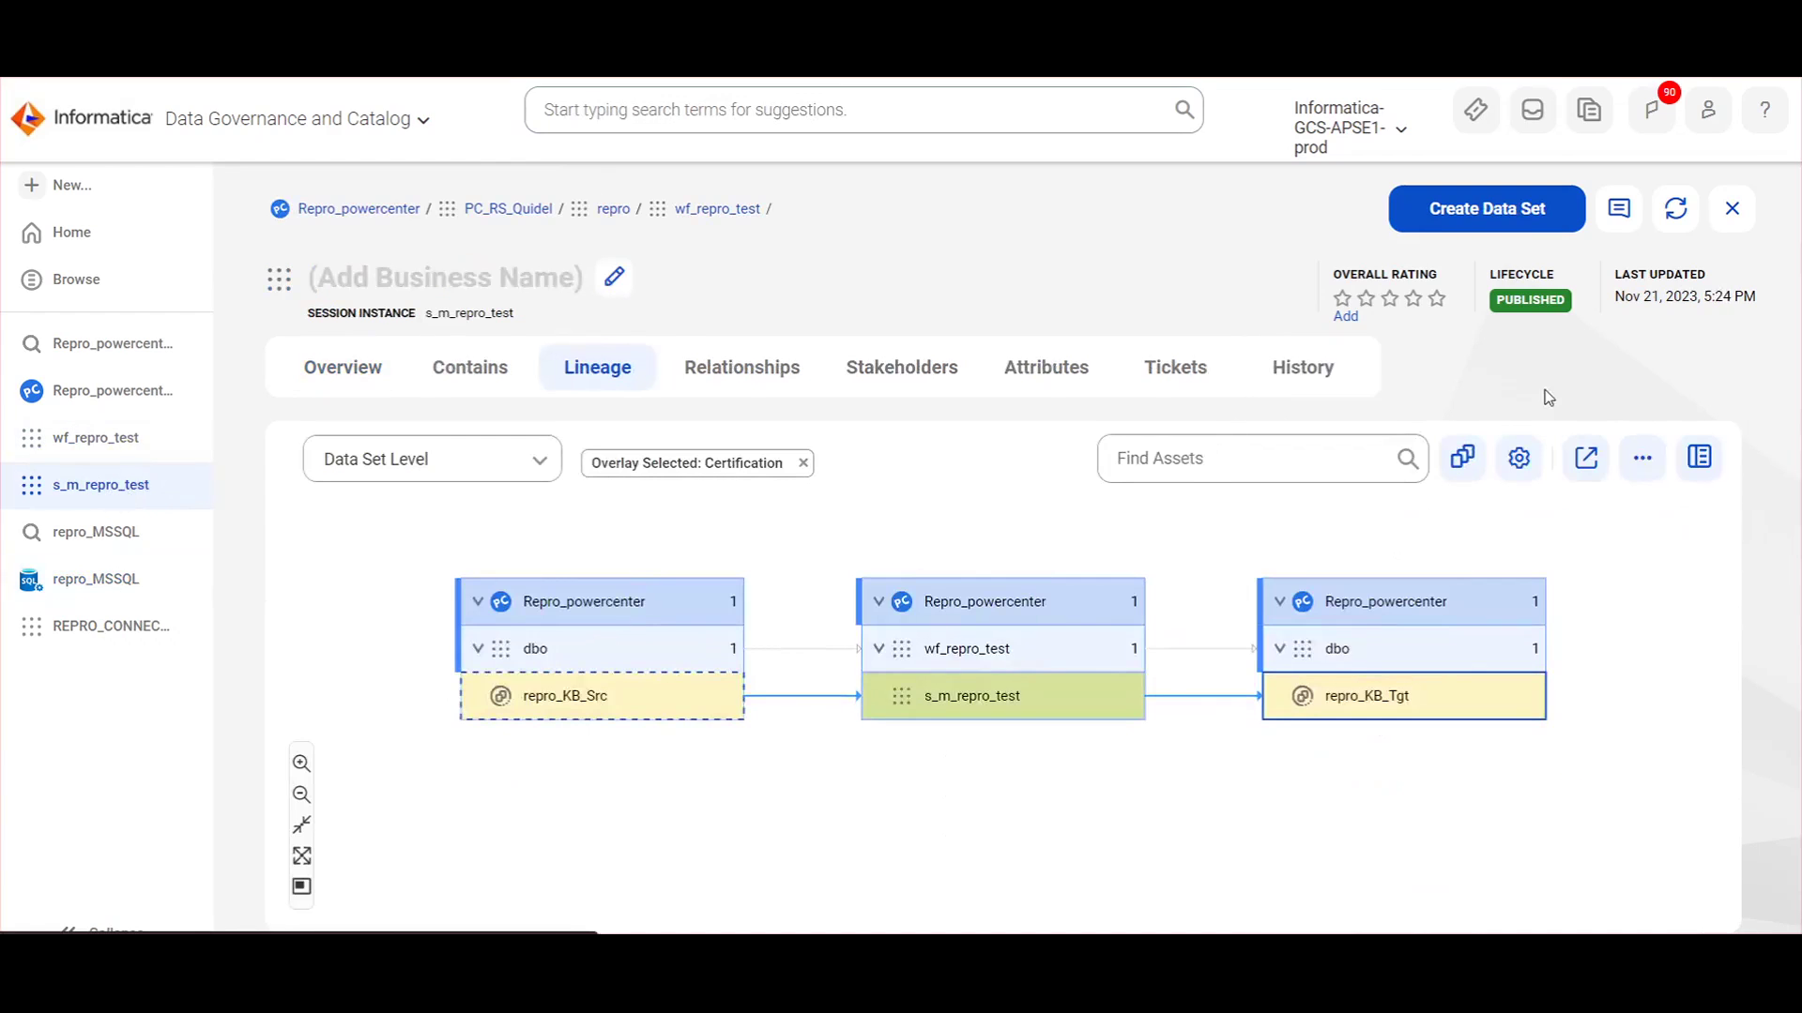
pyautogui.click(1677, 210)
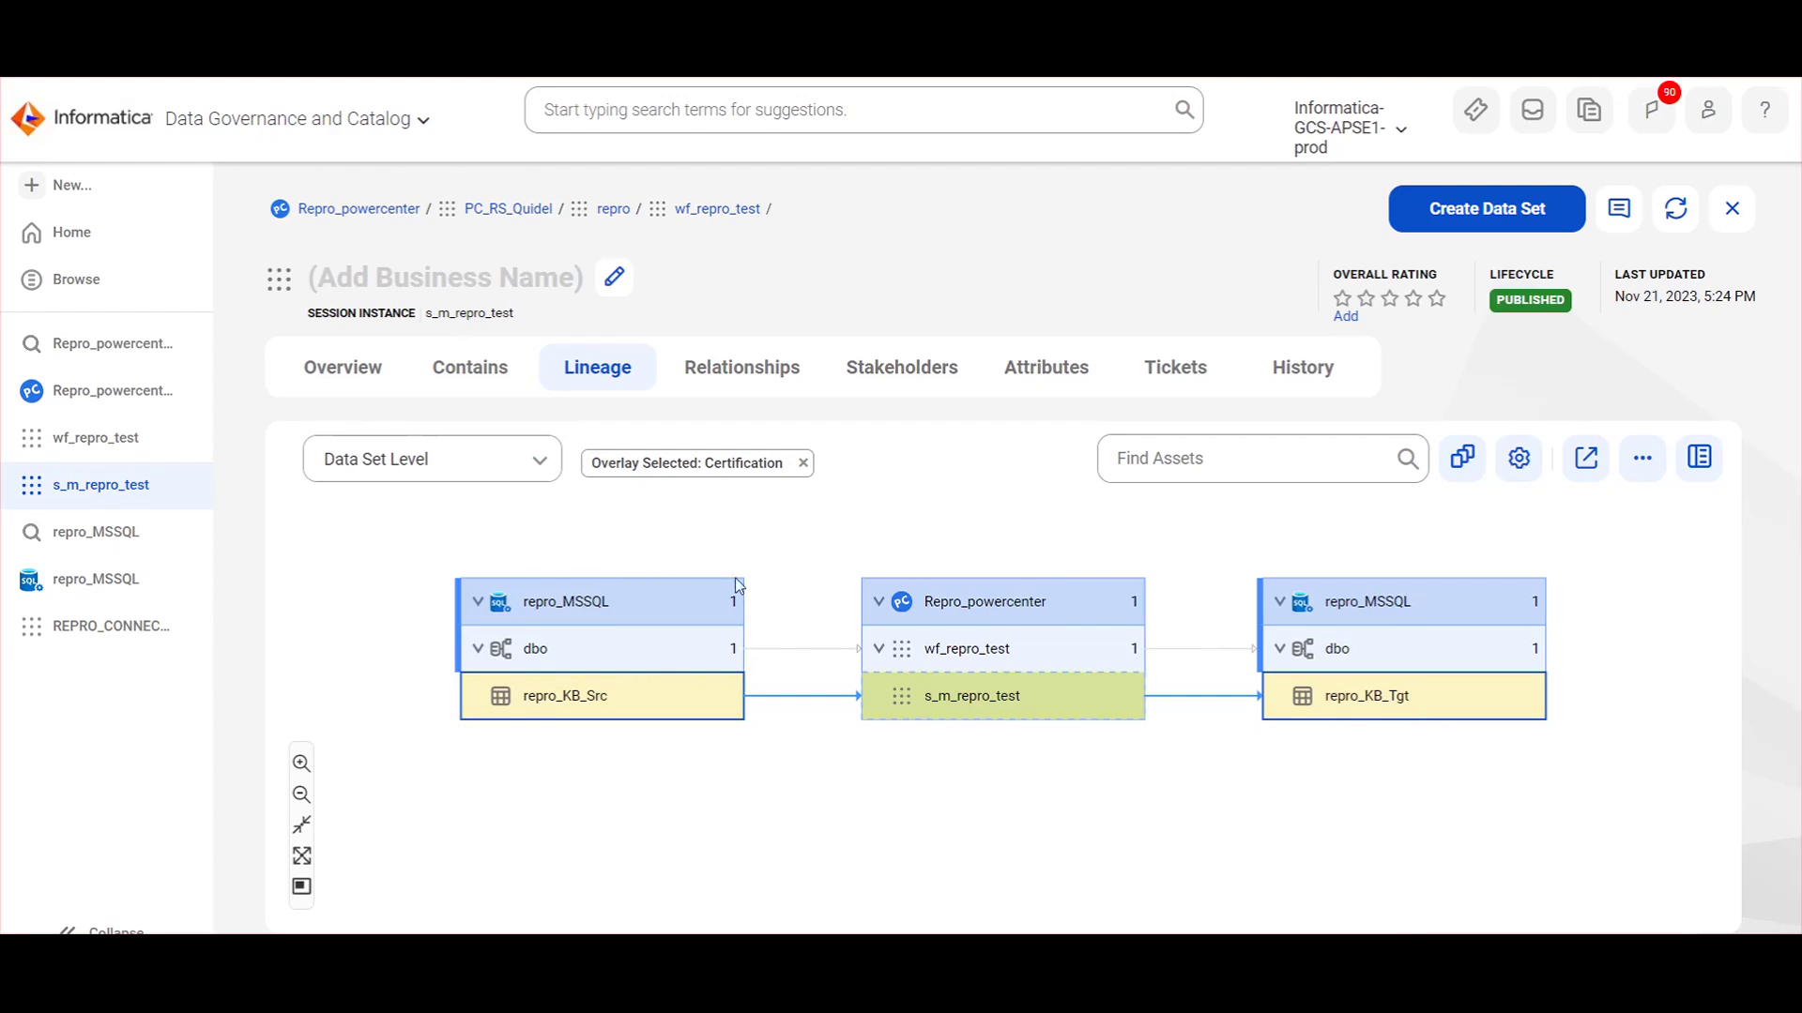
pyautogui.moveTo(533, 707)
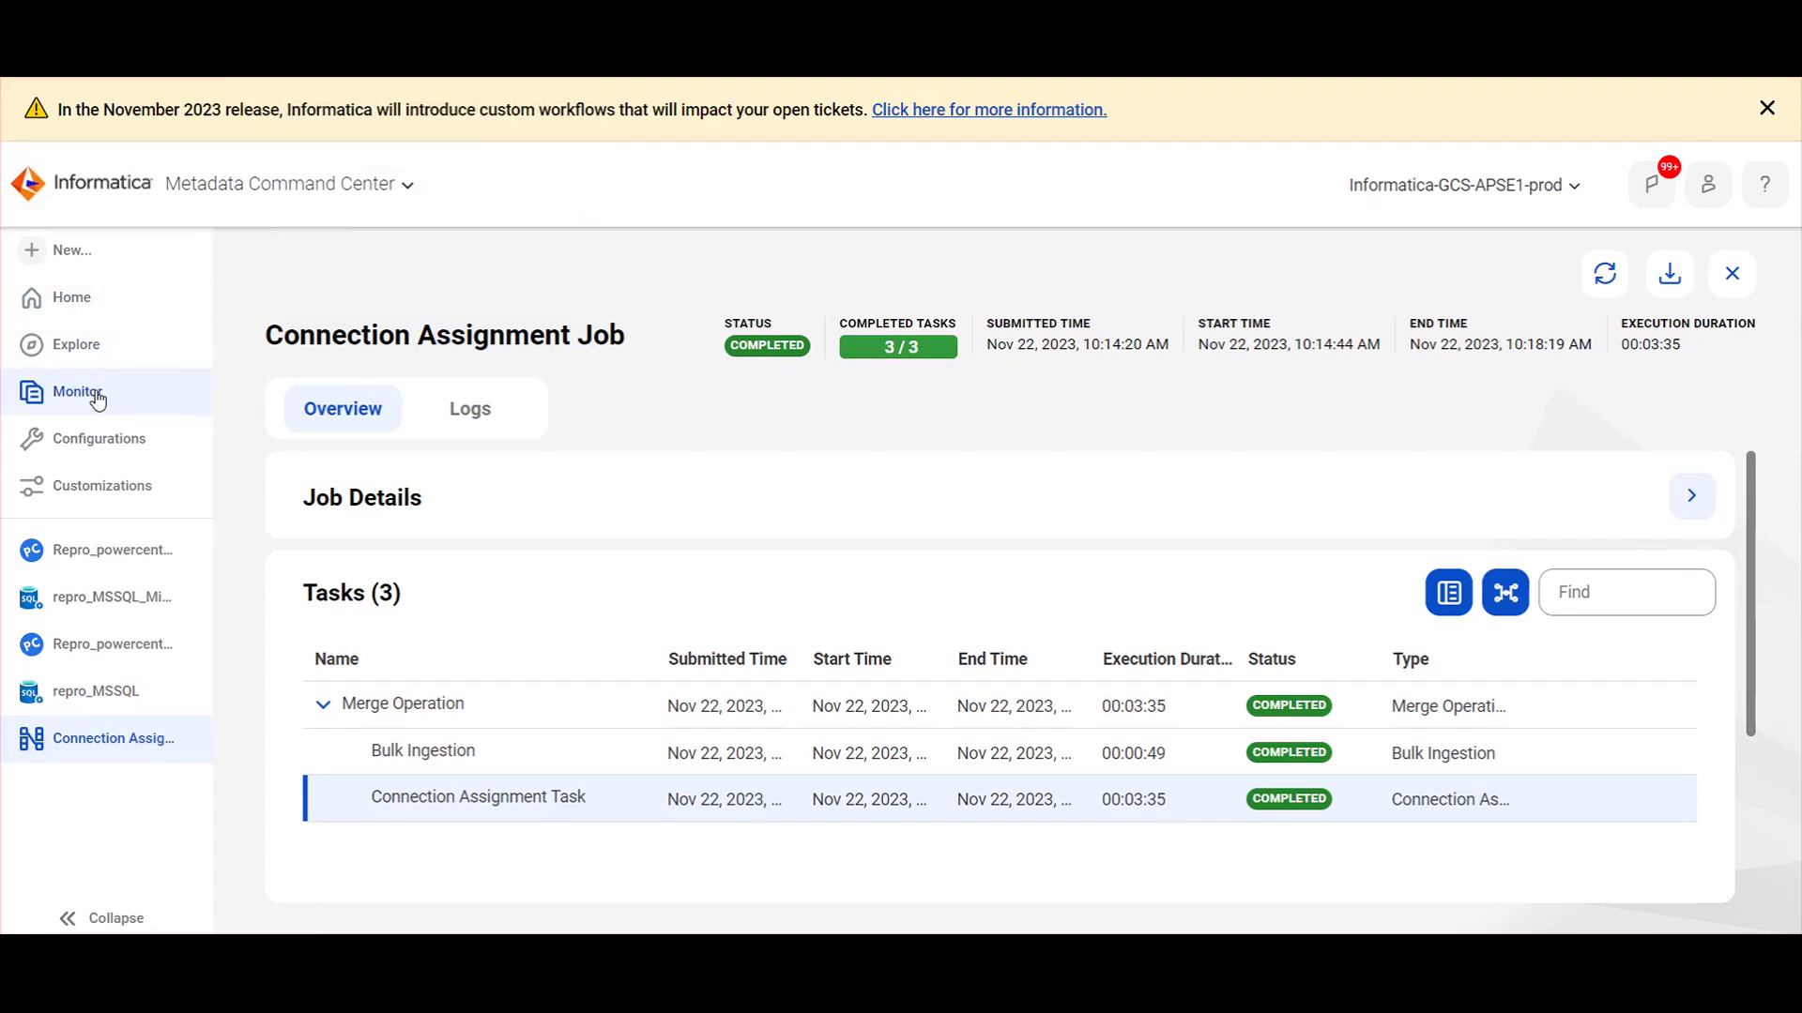
# Refresh the Connection Assignment list and unassign REPRO_CONNECTION, confirming the warning.
pyautogui.click(120, 394)
pyautogui.click(580, 370)
pyautogui.click(1733, 275)
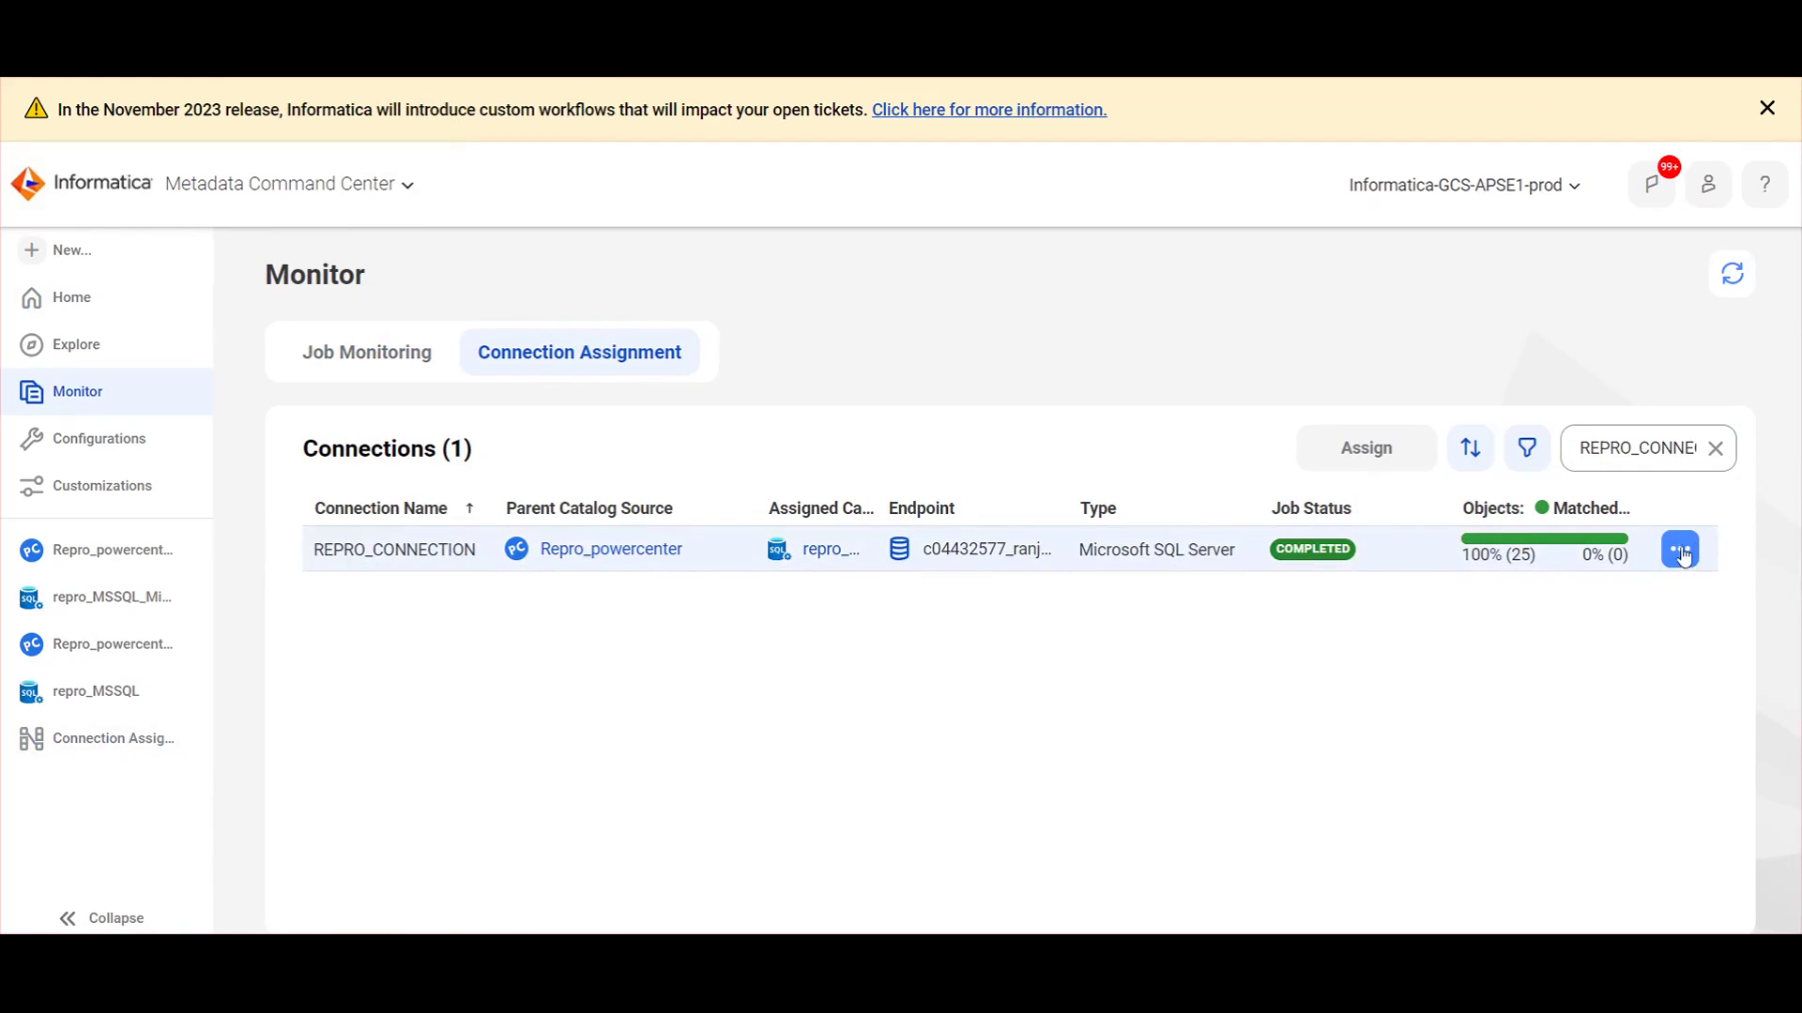
pyautogui.click(1680, 553)
pyautogui.click(1675, 621)
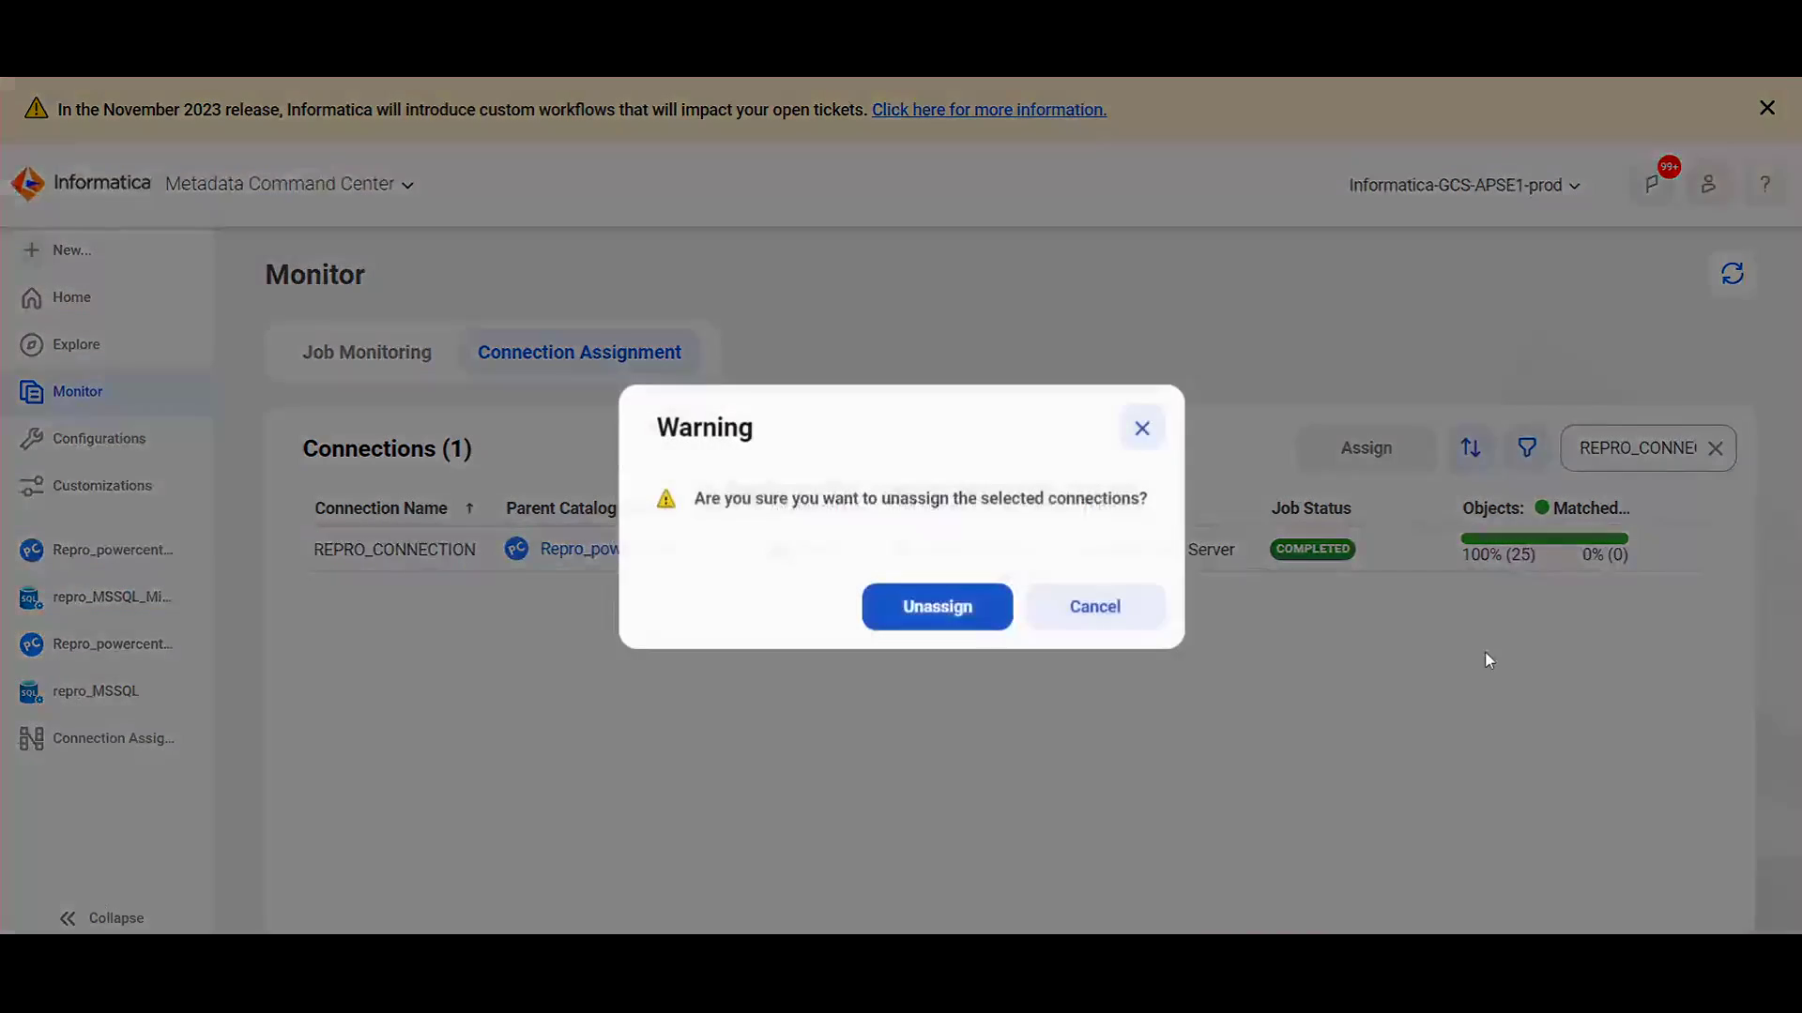
pyautogui.click(970, 621)
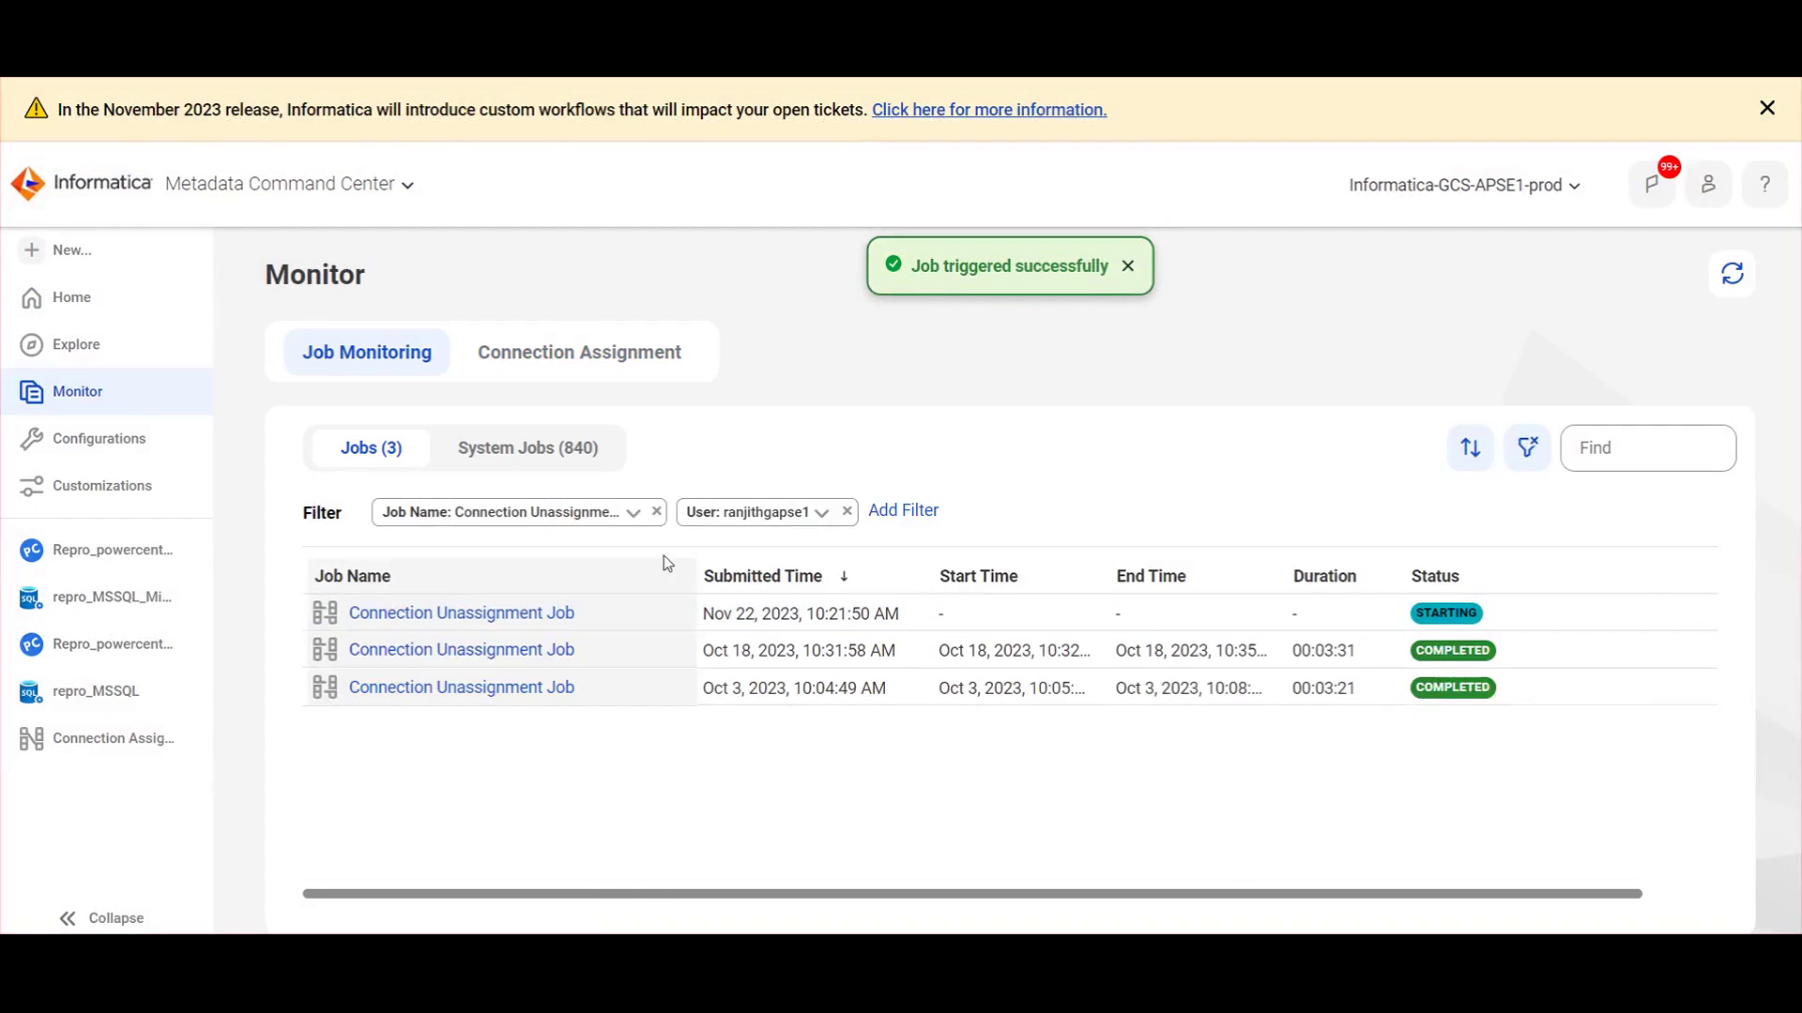
# Open the Connection Unassignment Job details, then reload the s_m_repro_test lineage.
pyautogui.click(463, 613)
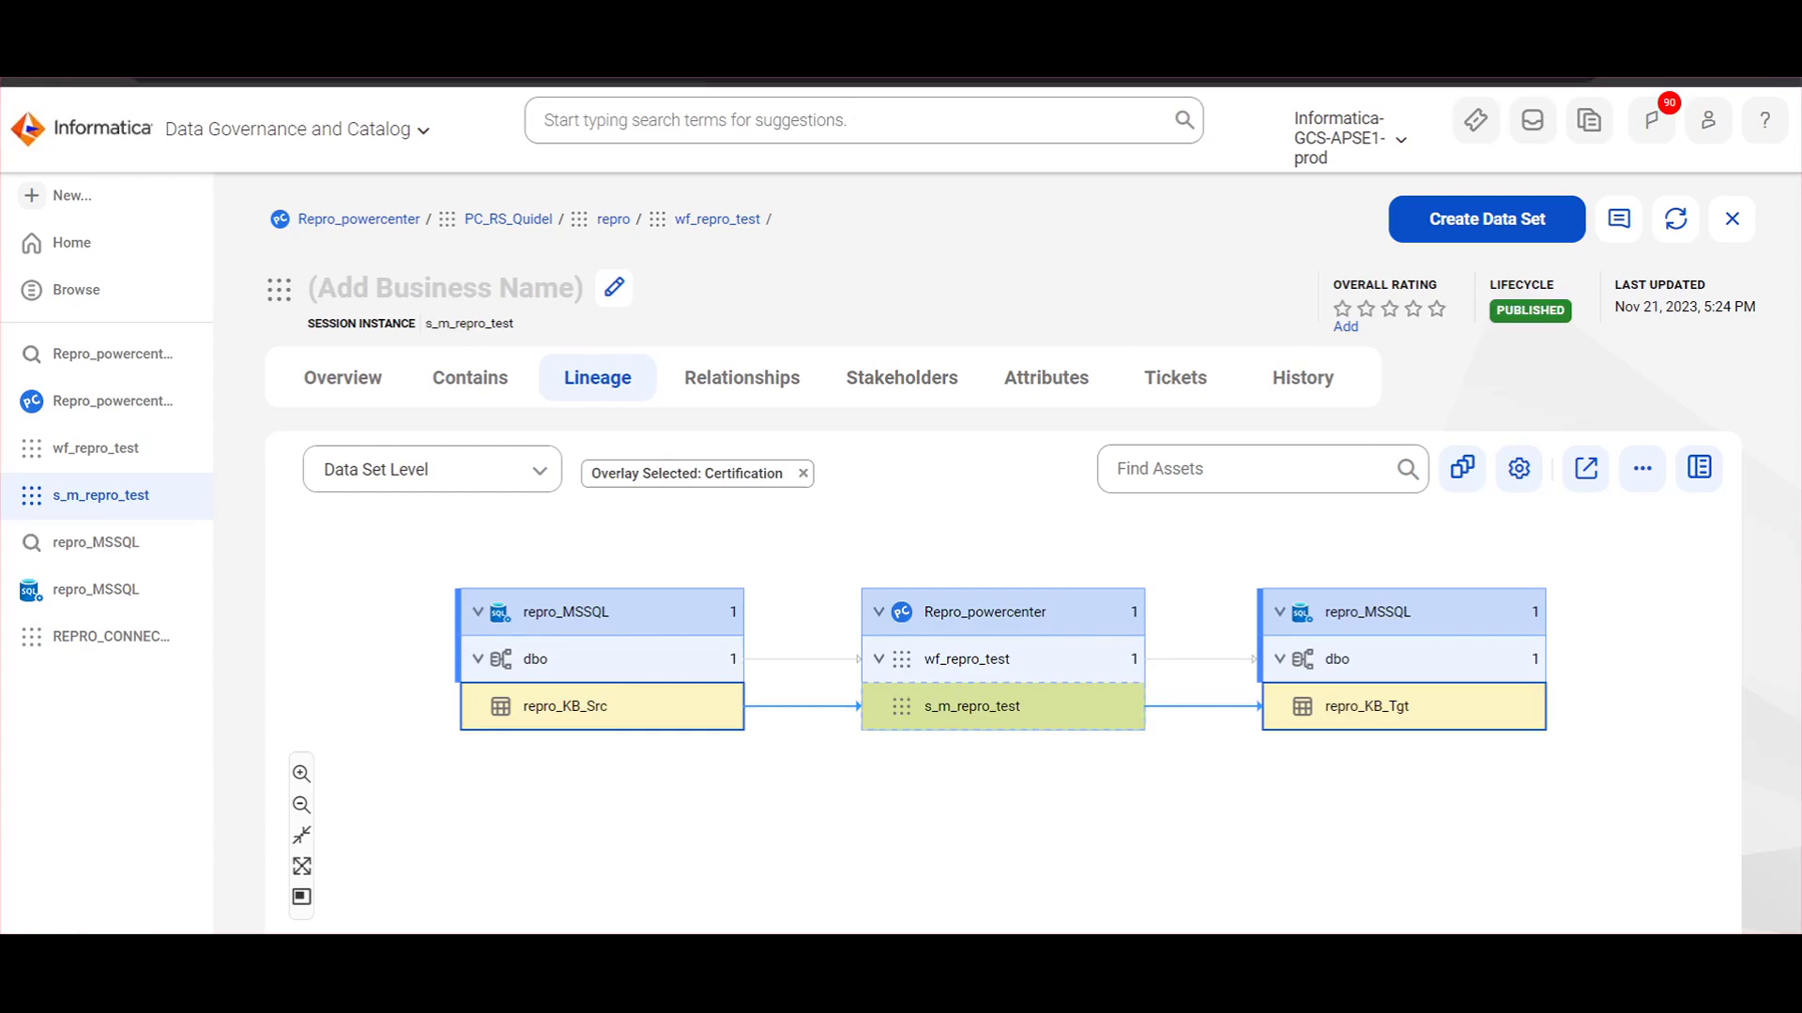
pyautogui.click(1670, 235)
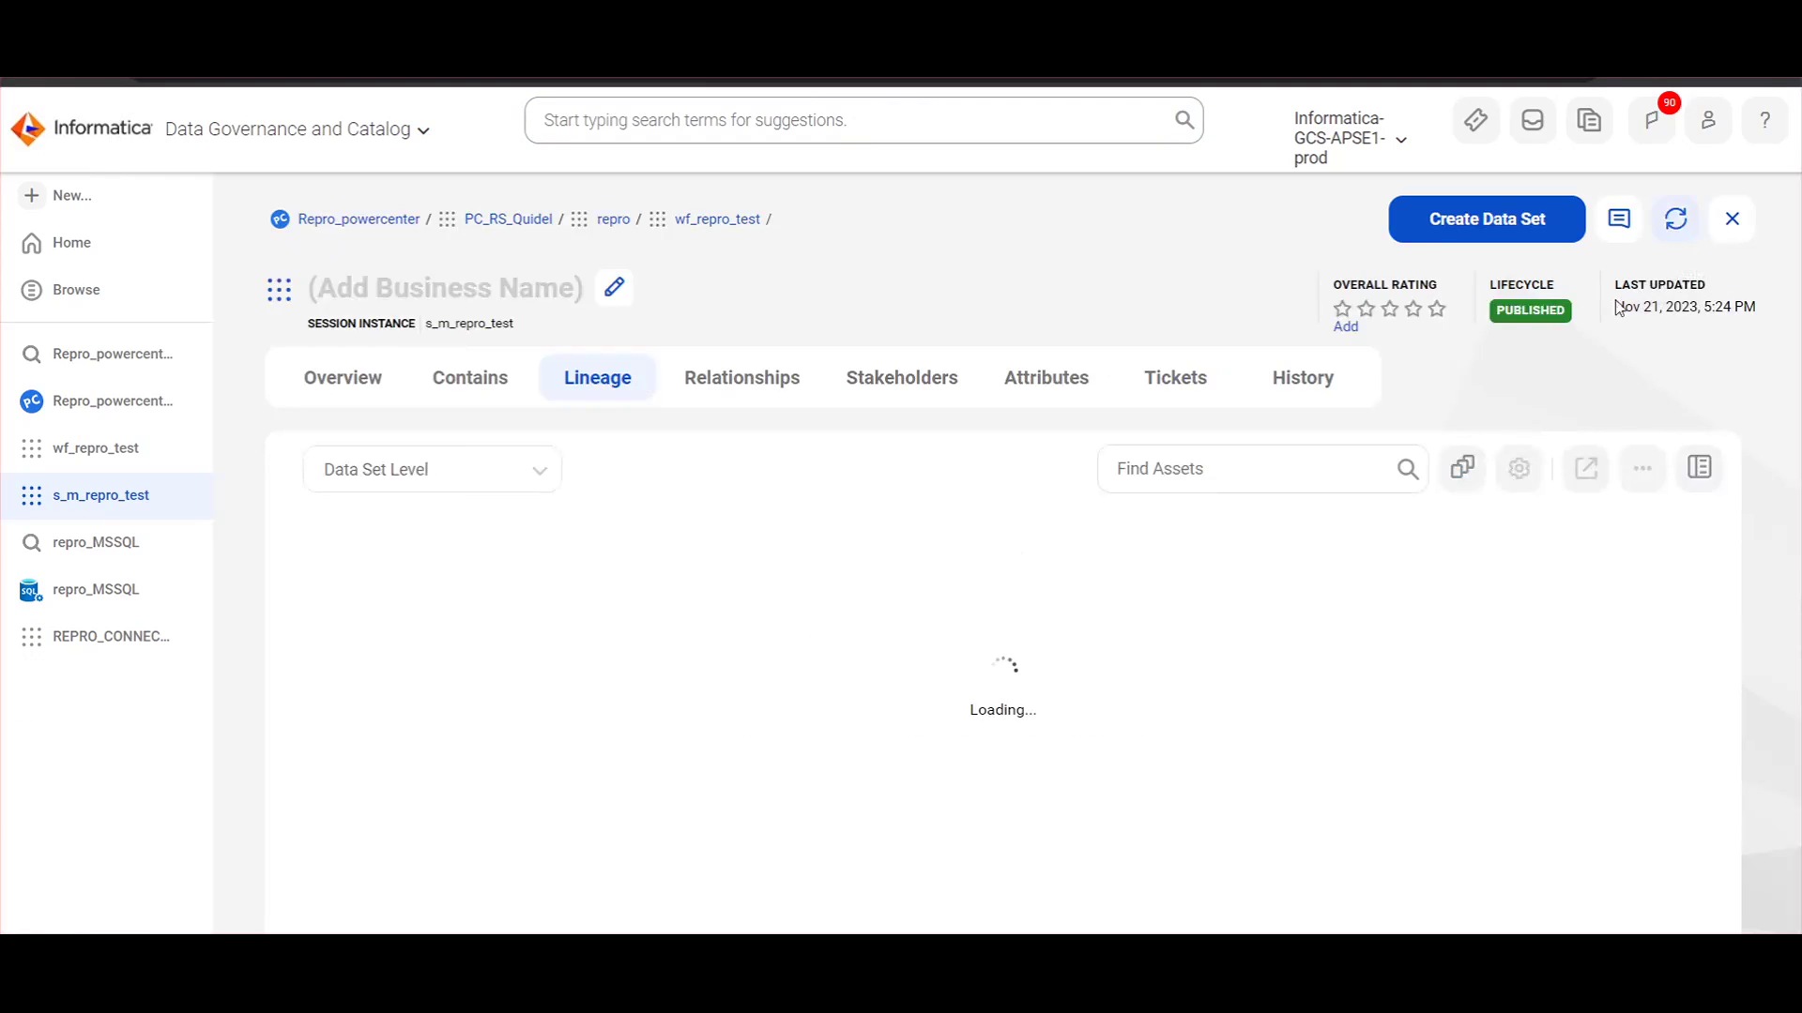